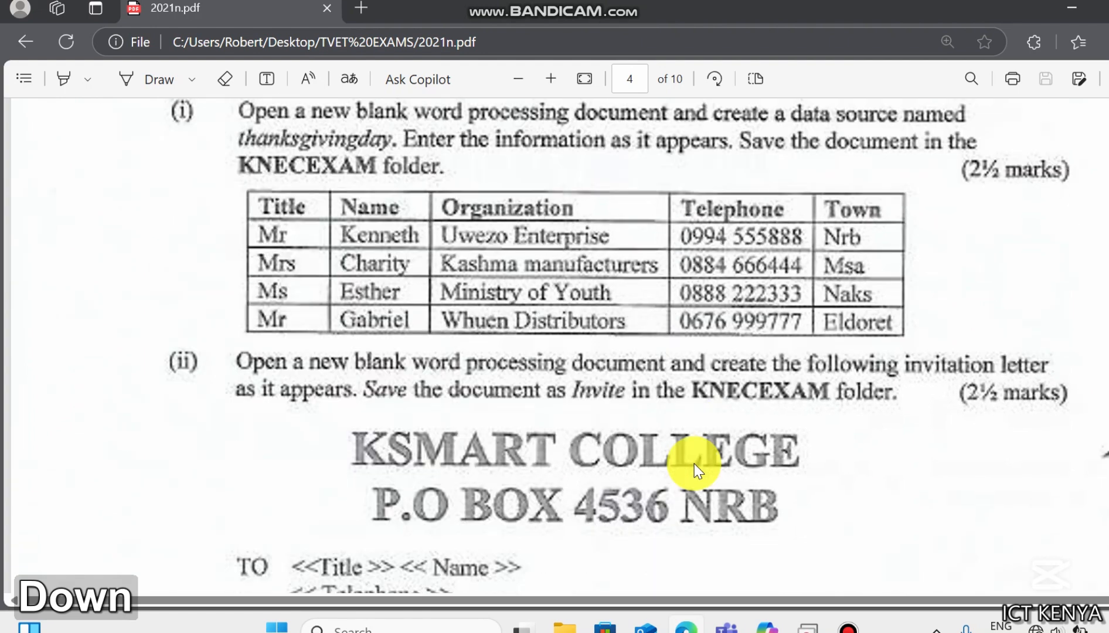
- Read through the mail merge exam question and its data table in the PDF
key(Up)
key(Up)
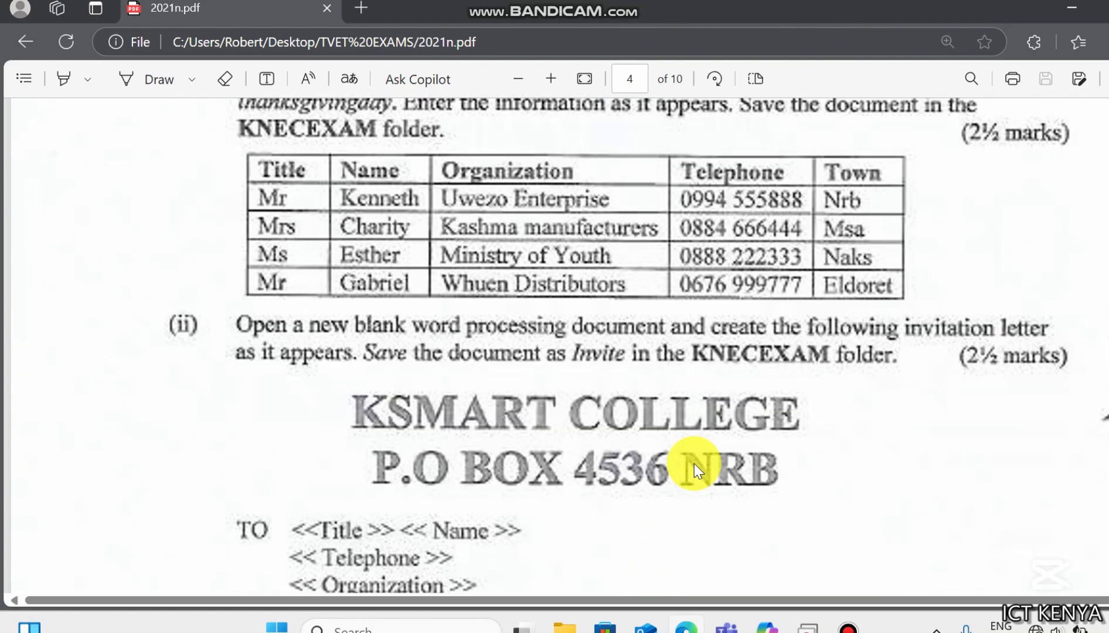
key(Up)
key(Up)
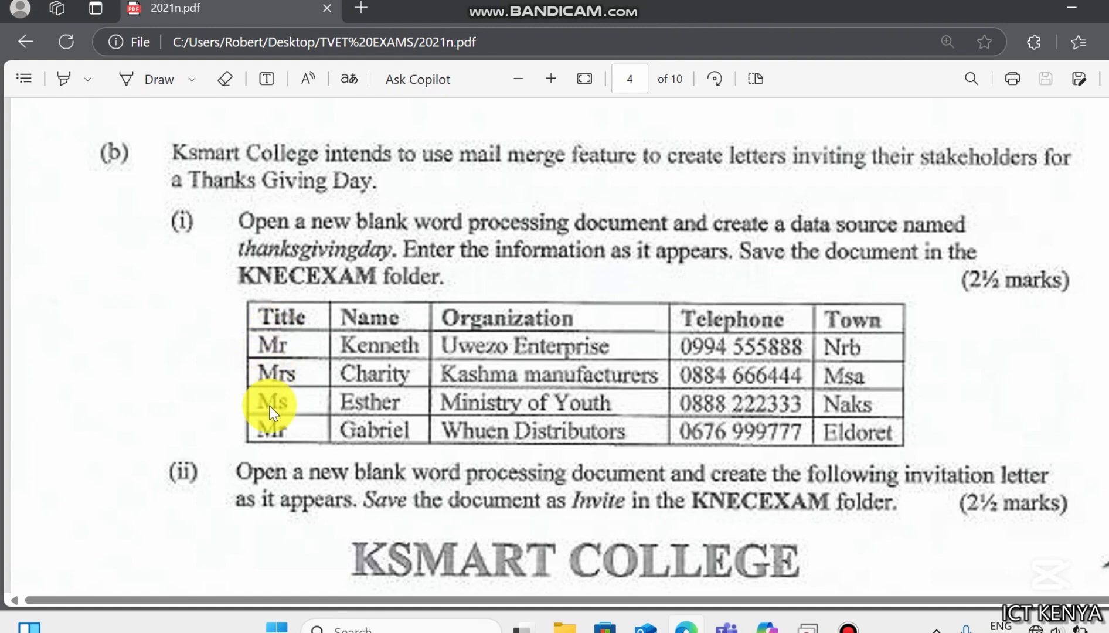
key(Down)
key(Down)
key(Down)
key(Down)
key(Down)
key(Down)
key(Down)
key(Down)
key(Down)
key(Down)
key(Down)
key(Down)
key(Down)
key(Down)
key(Down)
key(Up)
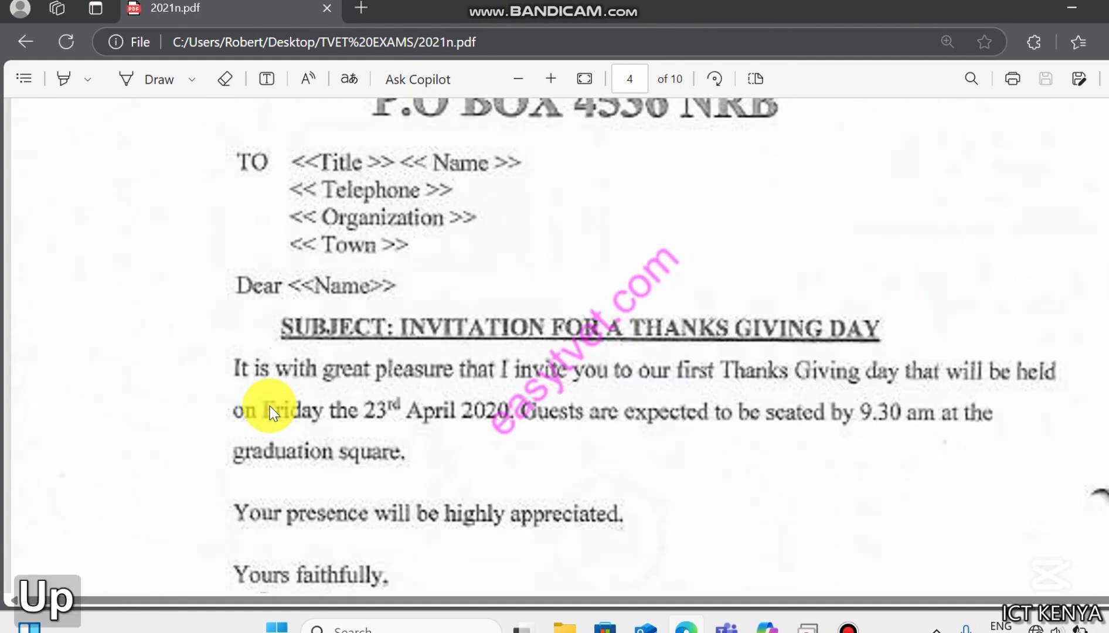
key(Up)
key(Up)
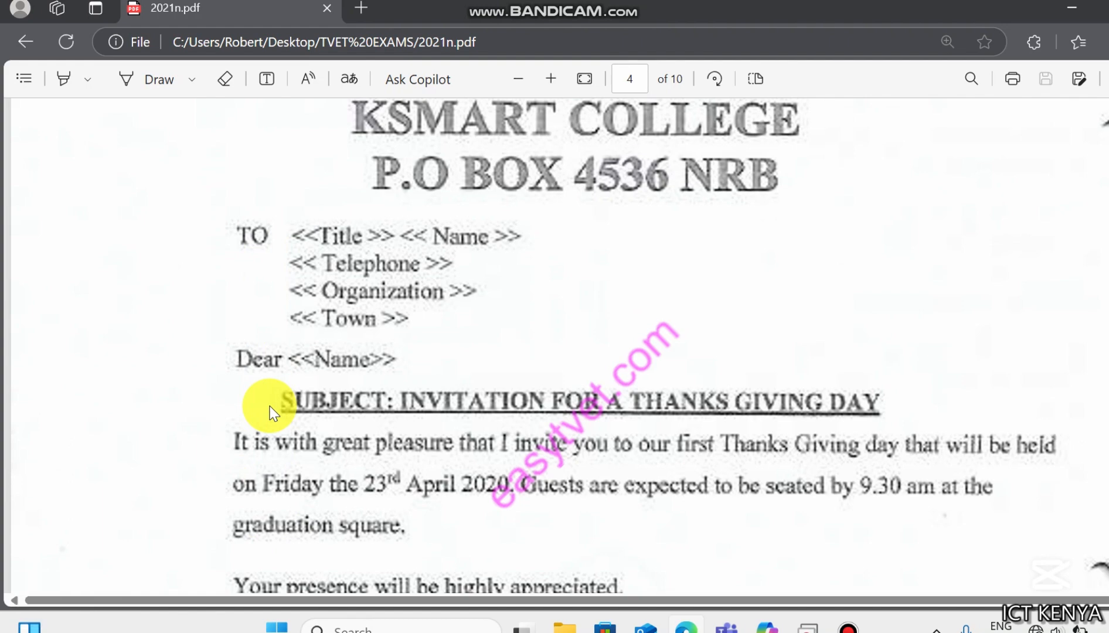
key(Down)
key(Down)
key(Down)
key(Down)
key(Down)
key(Down)
key(Down)
key(Down)
key(Down)
key(Down)
key(Down)
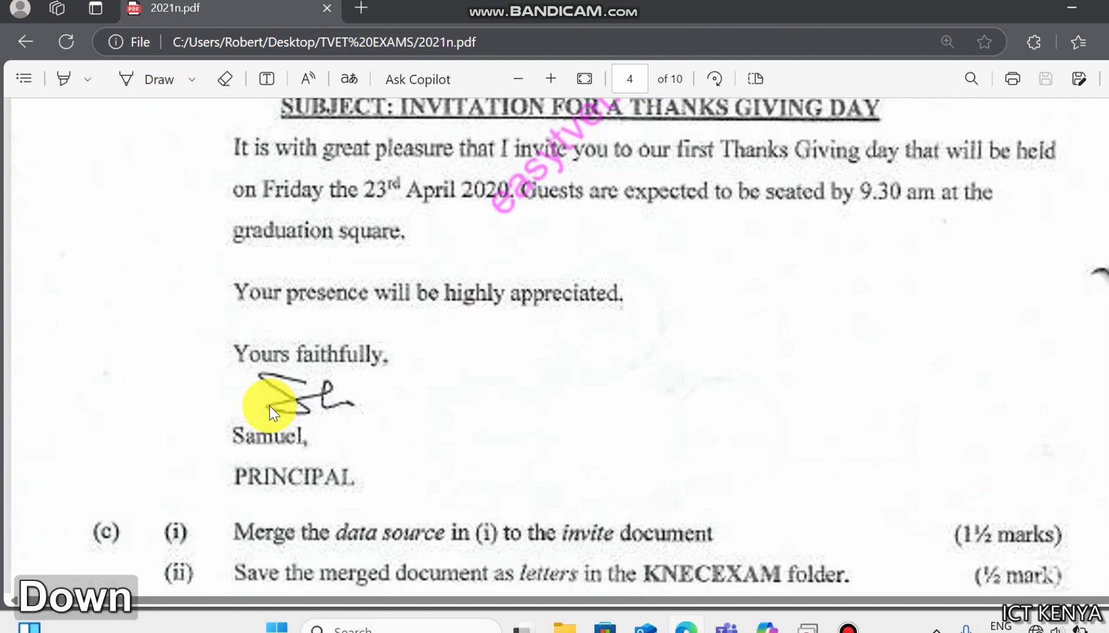
key(Down)
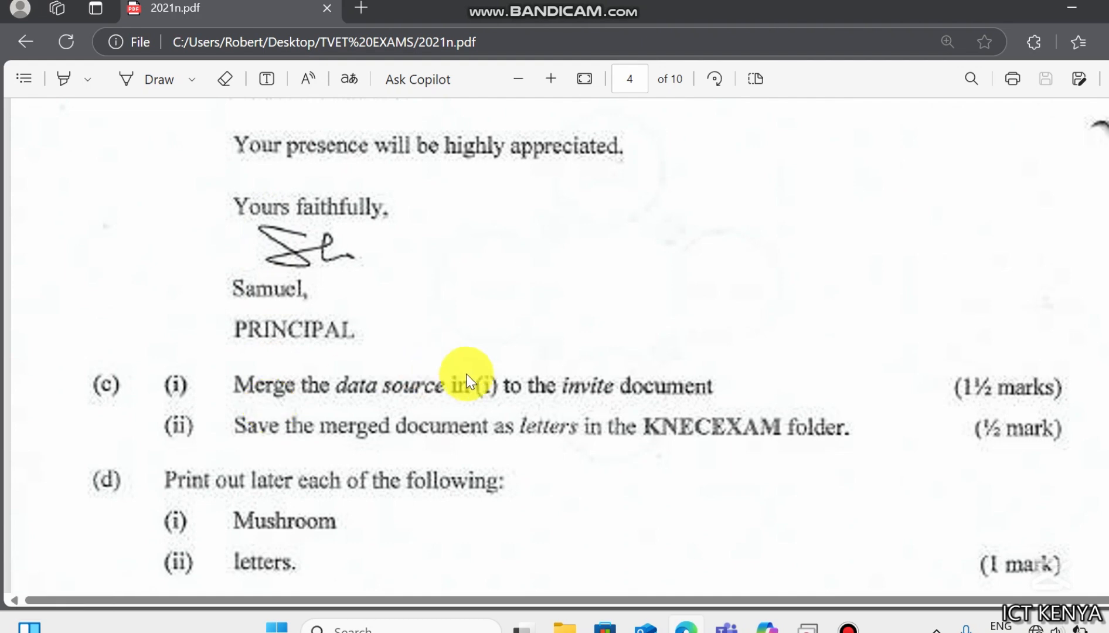
scroll(234, 255, up, 10)
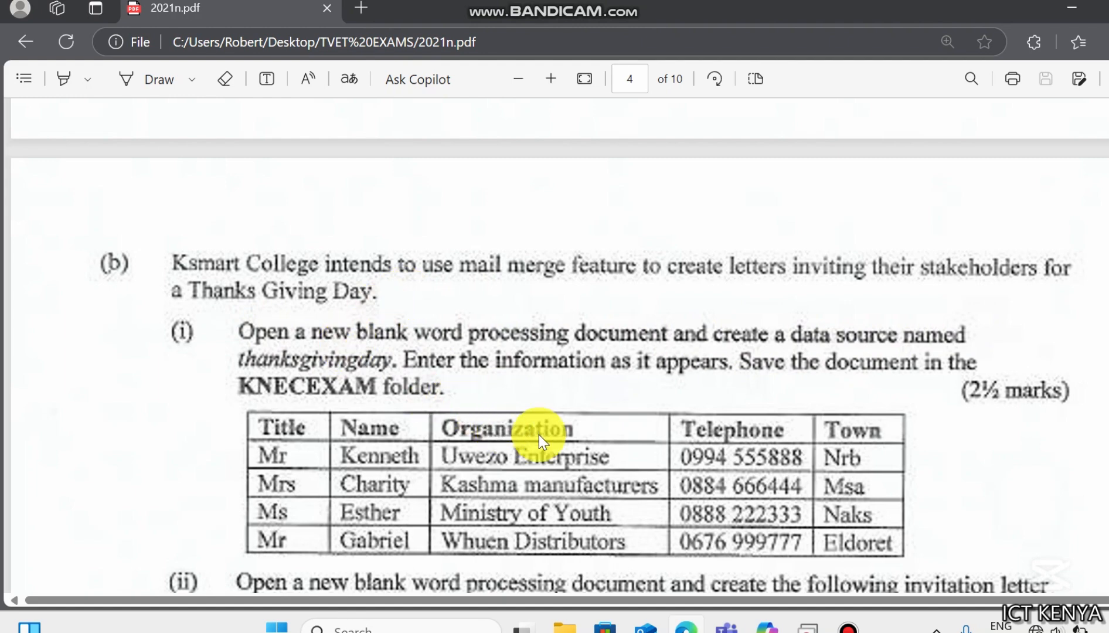
- Create a new Word document named thanksgivingday in the KNECEXAM folder and open it
key(super+d)
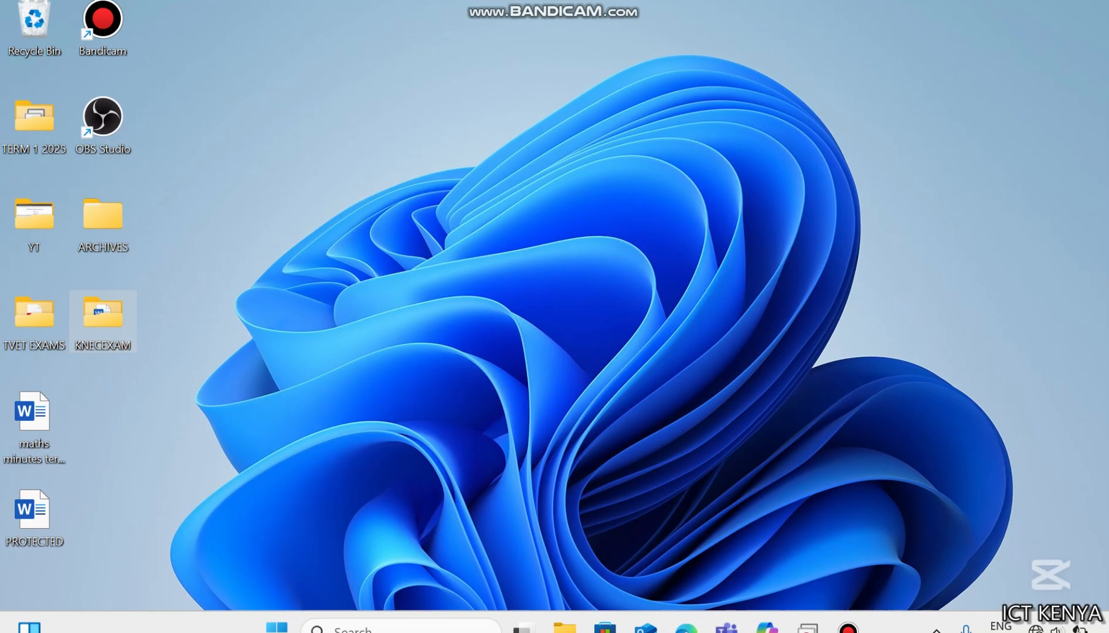
click(114, 321)
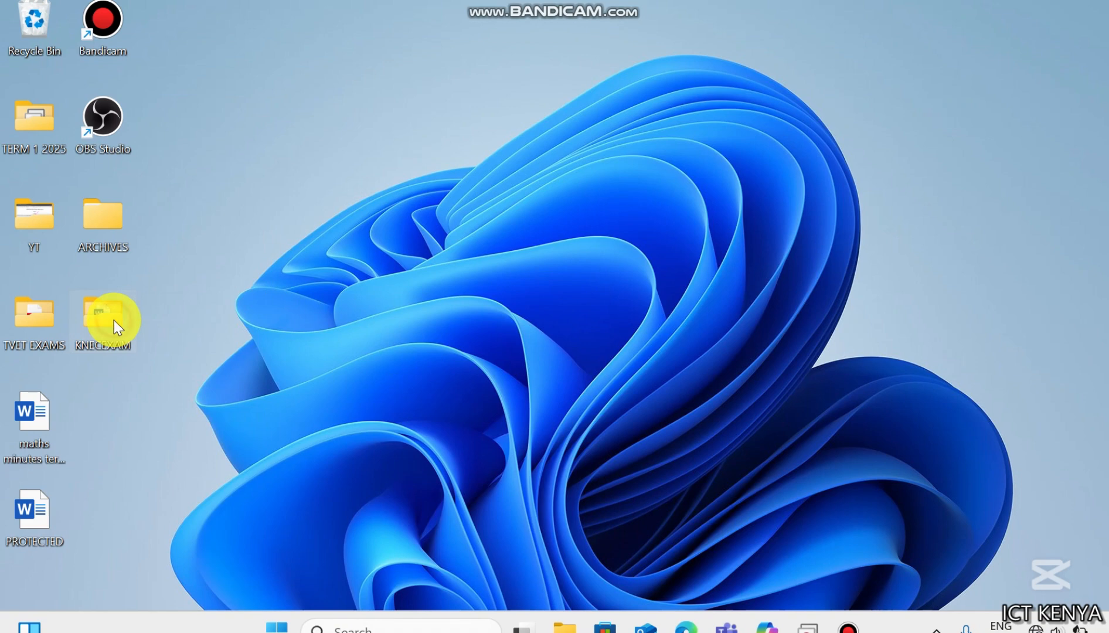
double_click(114, 321)
right_click(275, 355)
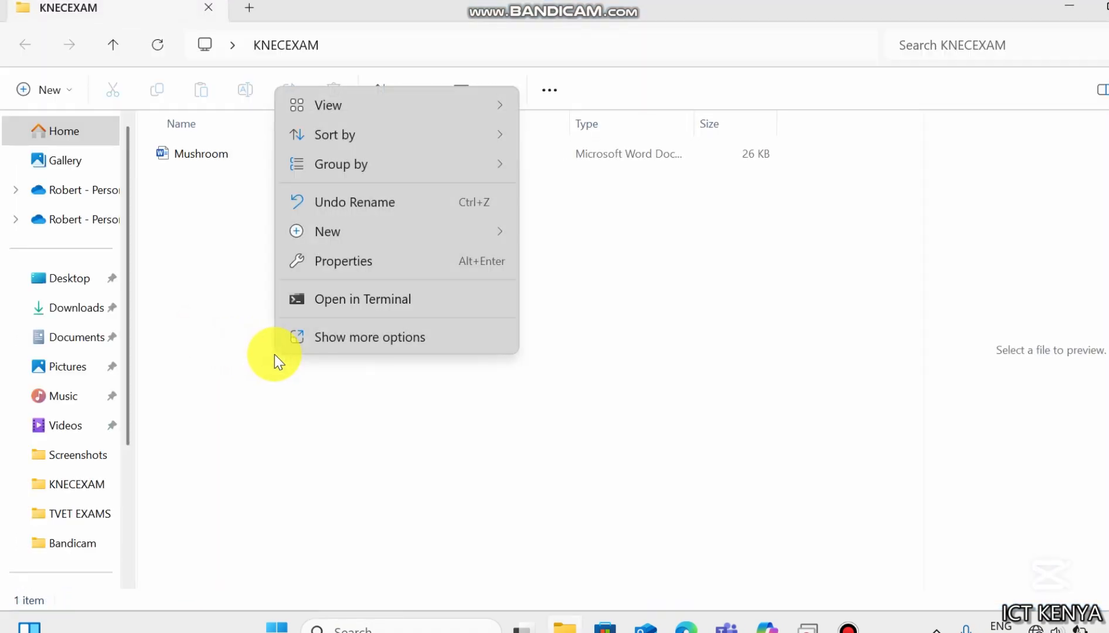
mouse_move(435, 231)
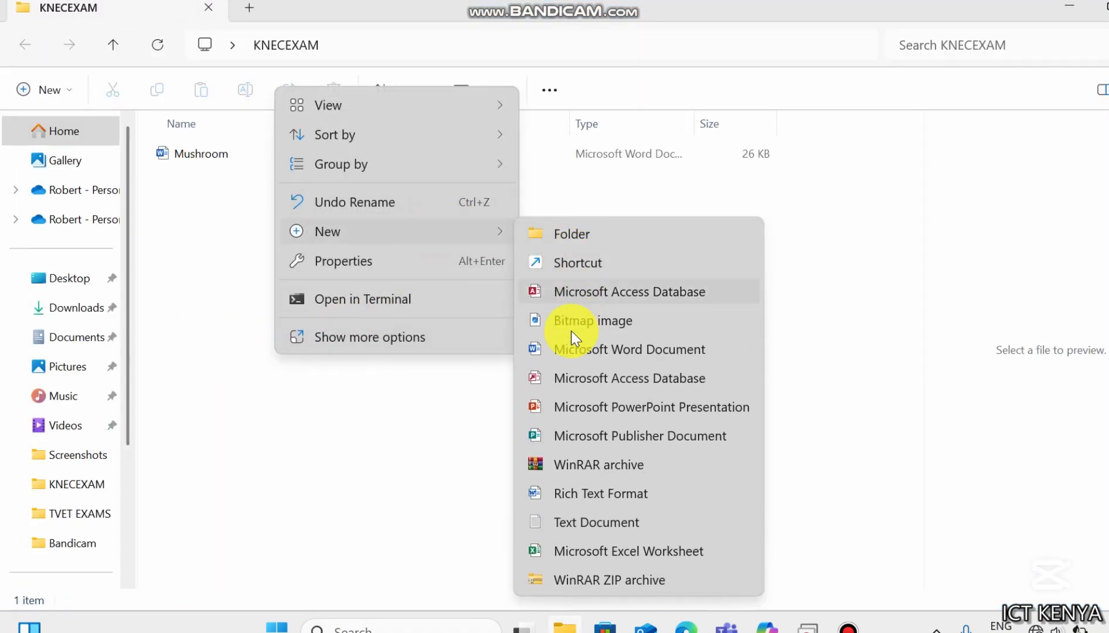
click(566, 352)
text(th)
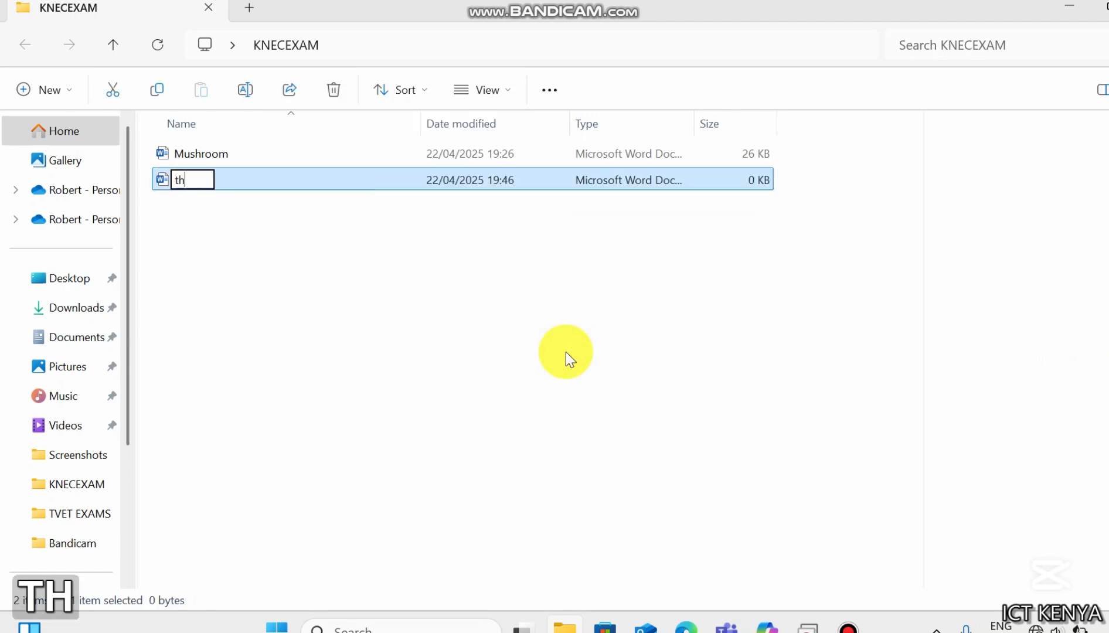
text(anksgivin)
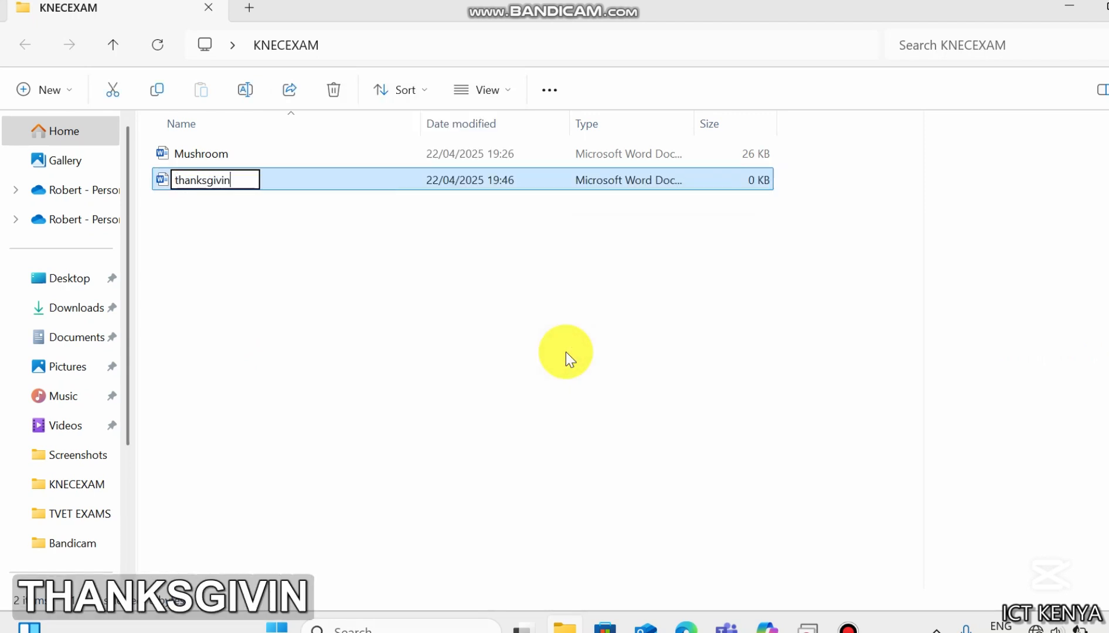
text(gday)
key(Return)
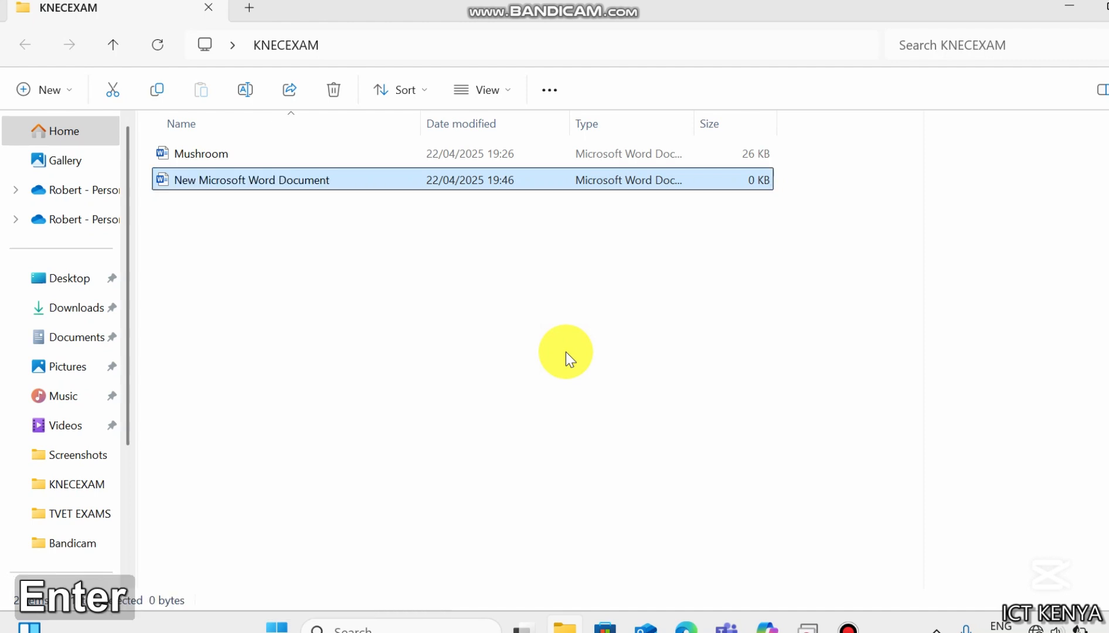
key(Return)
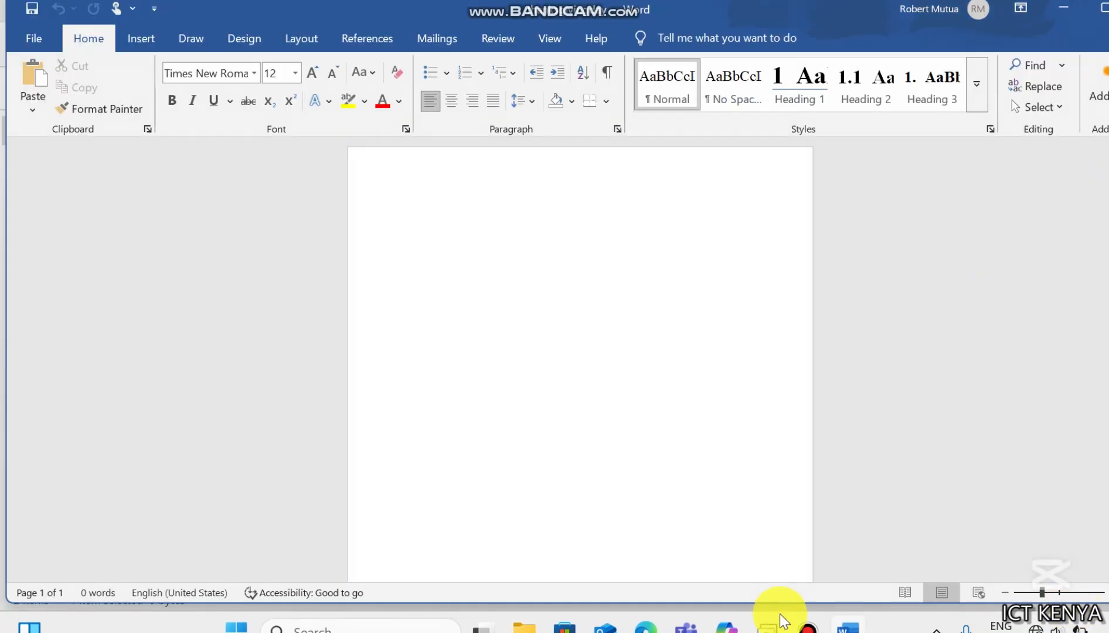
click(645, 629)
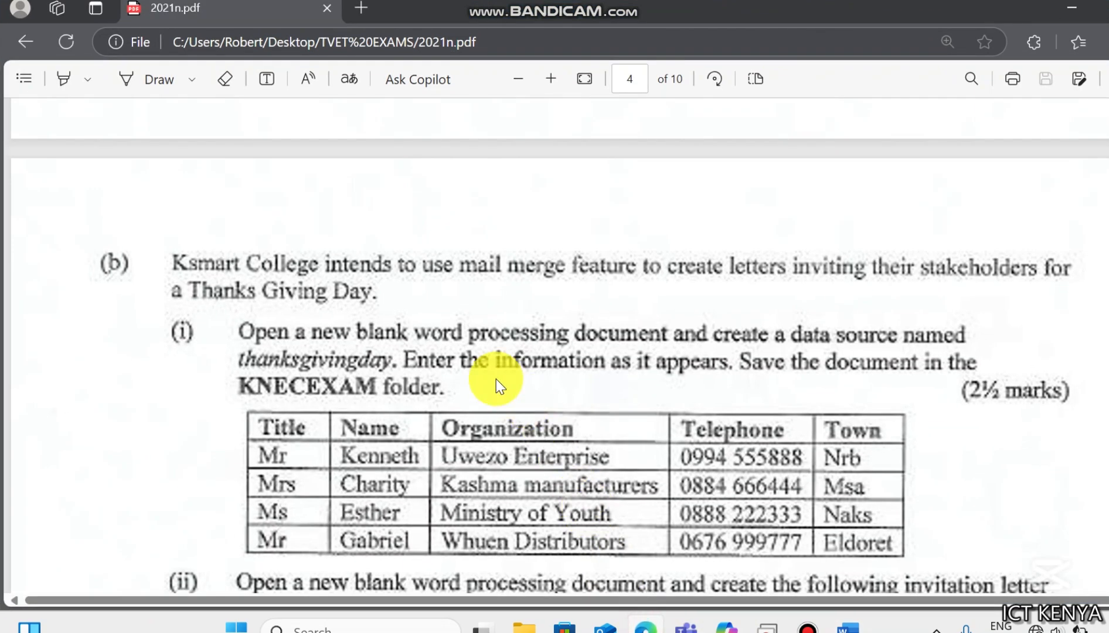
key(Down)
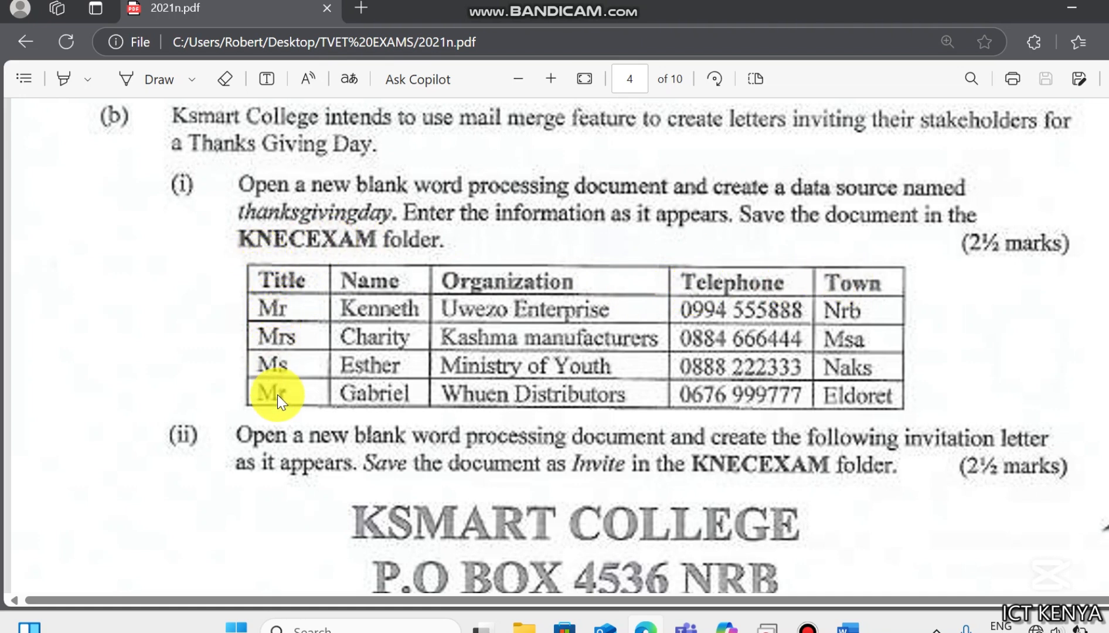
click(848, 625)
click(142, 36)
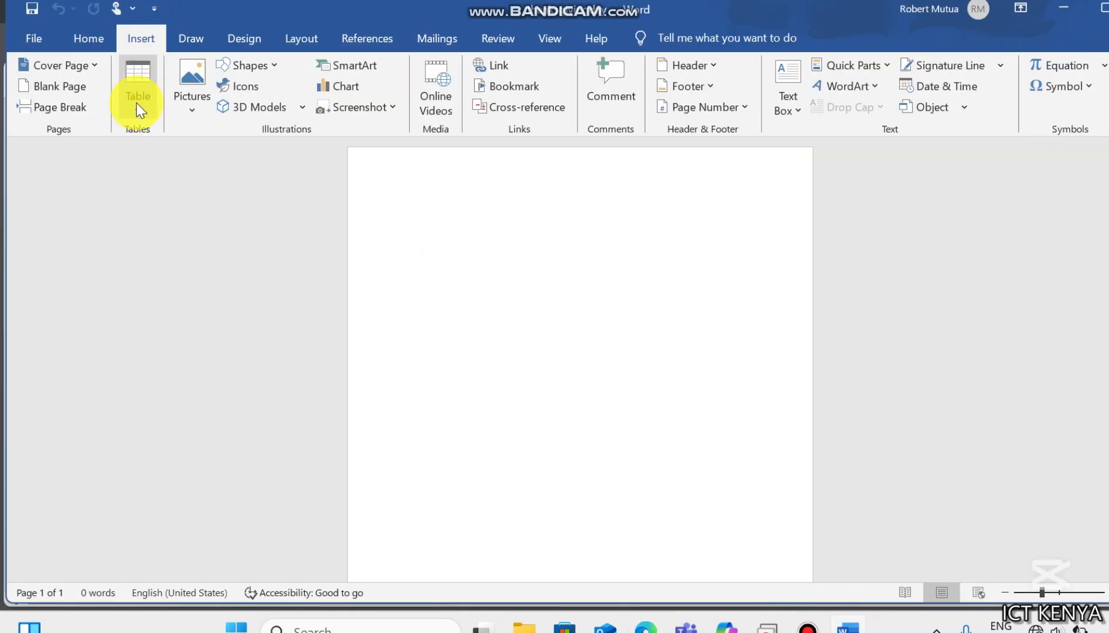
click(137, 100)
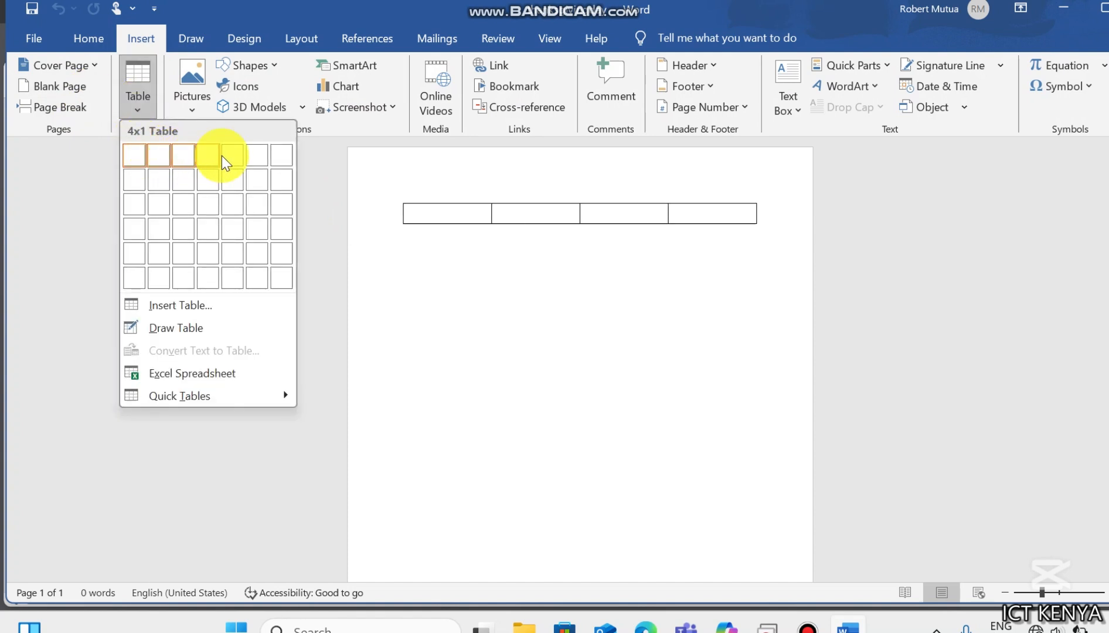
click(237, 245)
key(ctrl+z)
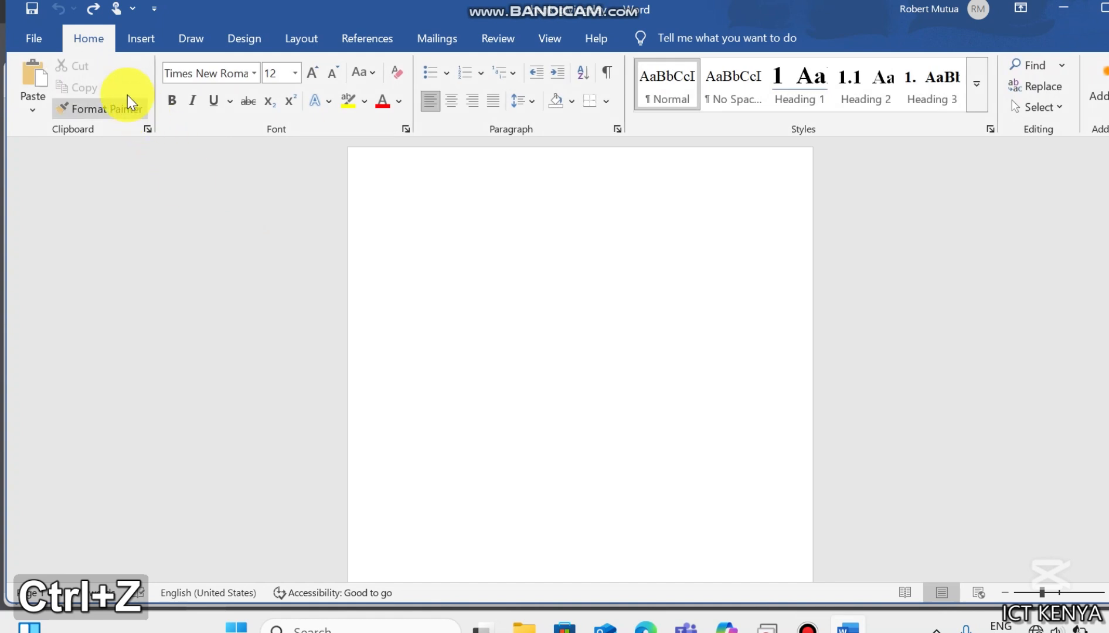
- Insert a table with 5 columns and 5 rows into the document
click(143, 39)
click(139, 103)
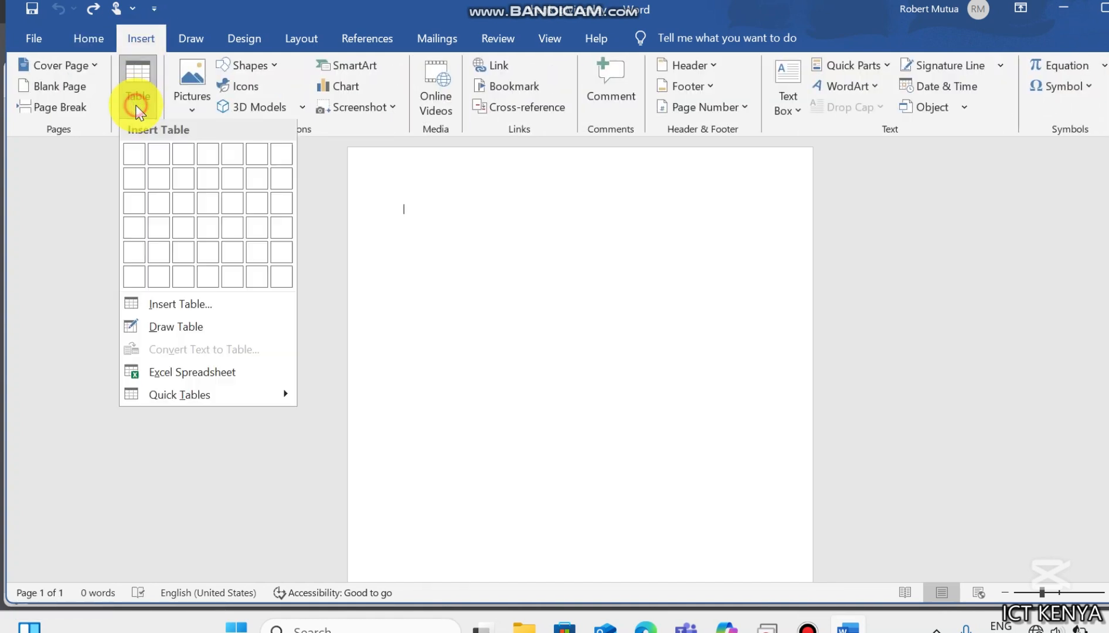
click(140, 305)
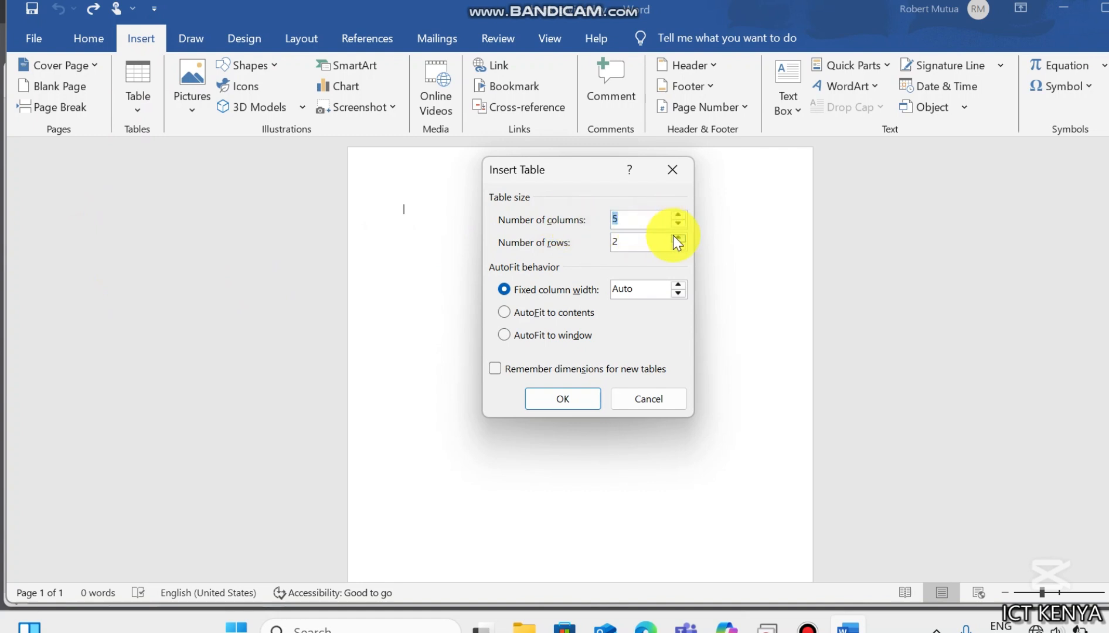
click(678, 238)
click(677, 239)
click(678, 238)
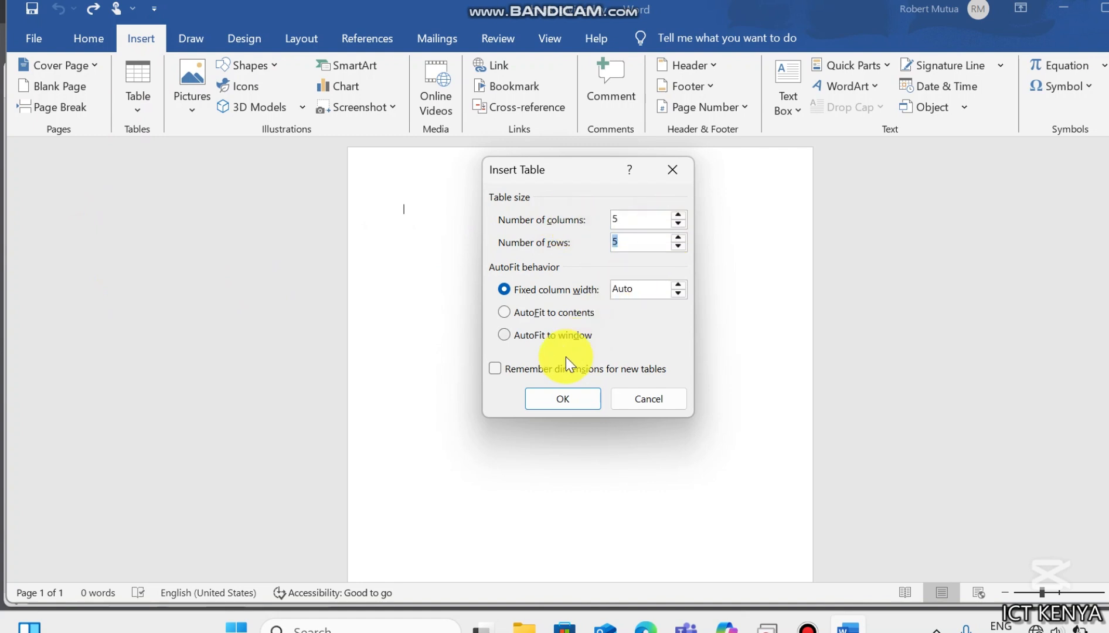
click(558, 398)
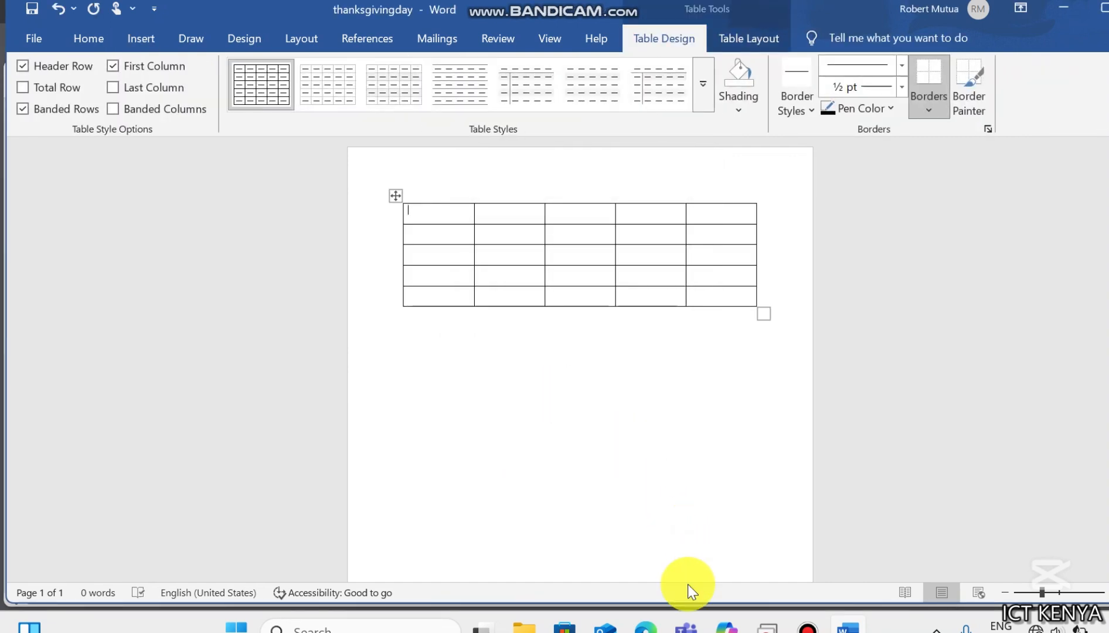
- Arrange the Word document and the exam PDF side by side
click(637, 626)
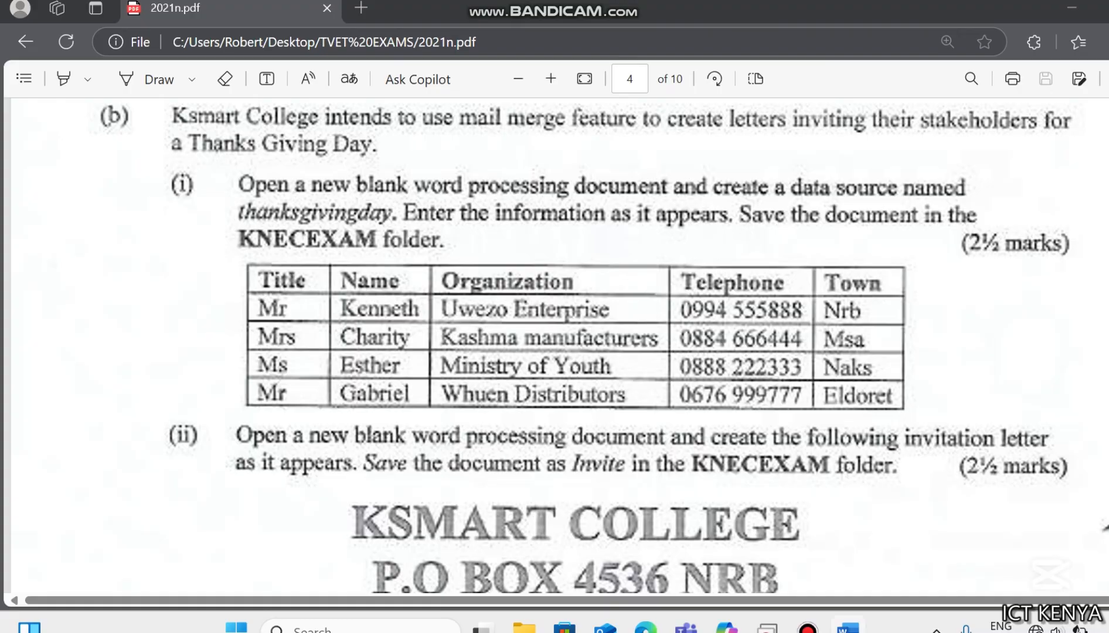
click(848, 626)
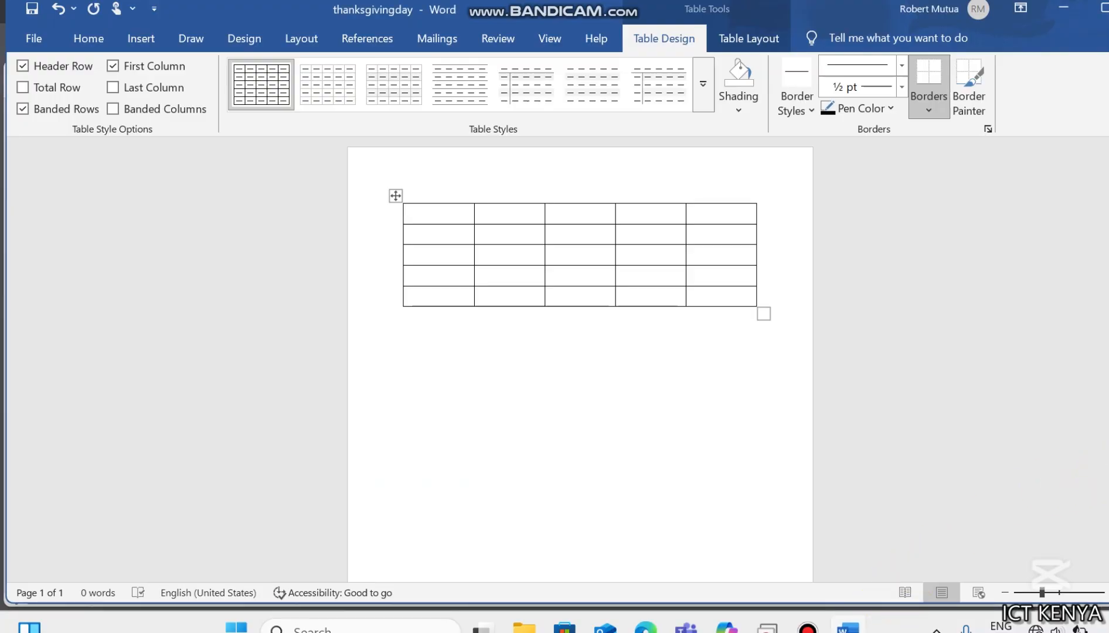
click(1067, 351)
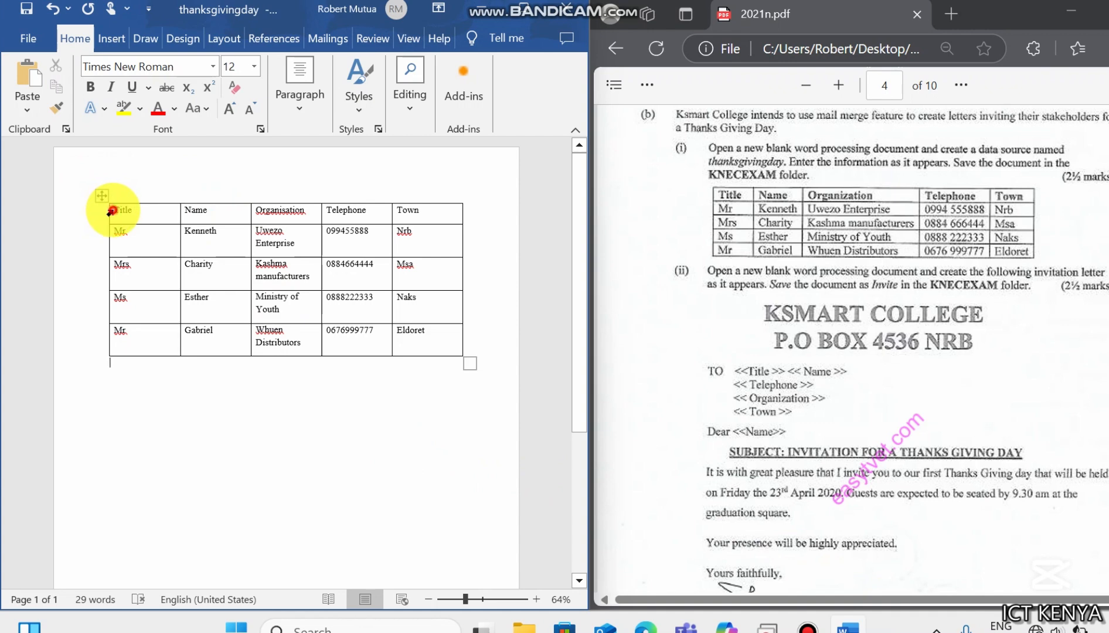
- Make the table's header row bold
drag(111, 211, 410, 216)
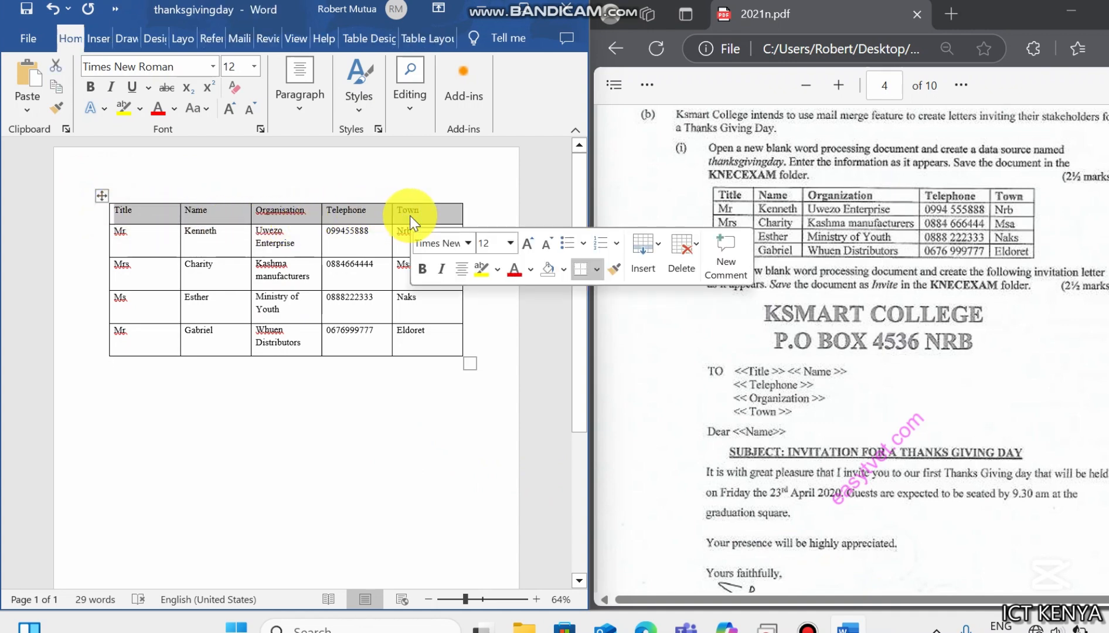
click(419, 269)
click(346, 387)
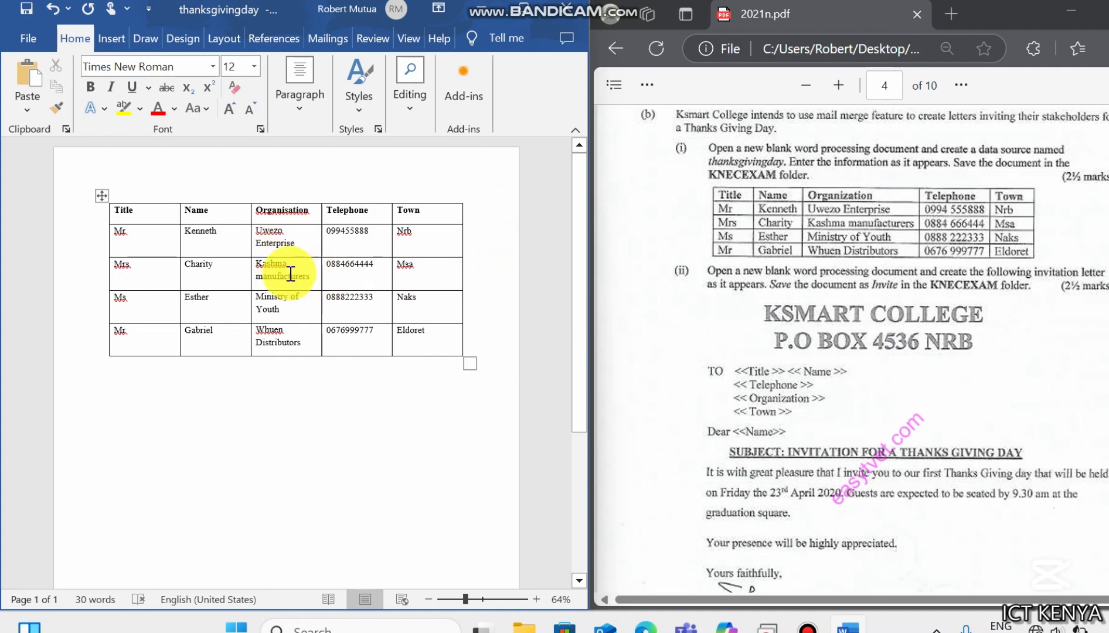
- Close the document, saving the changes to thanksgivingday in the KNECEXAM folder
click(571, 20)
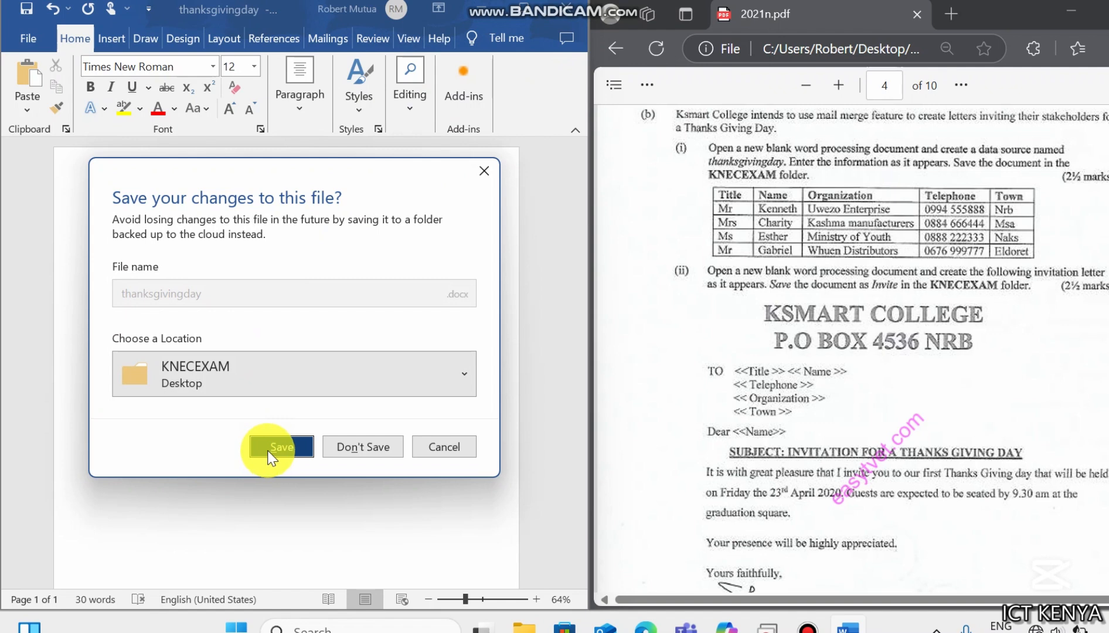
click(271, 452)
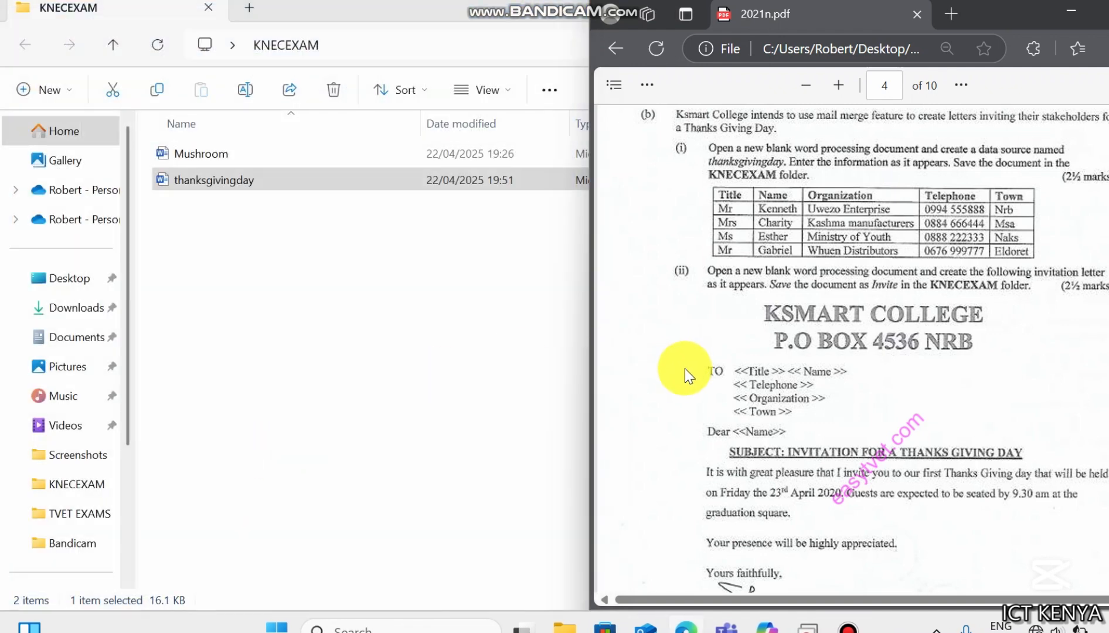
- Create a new Word document named invite in the KNECEXAM folder and open it
key(Down)
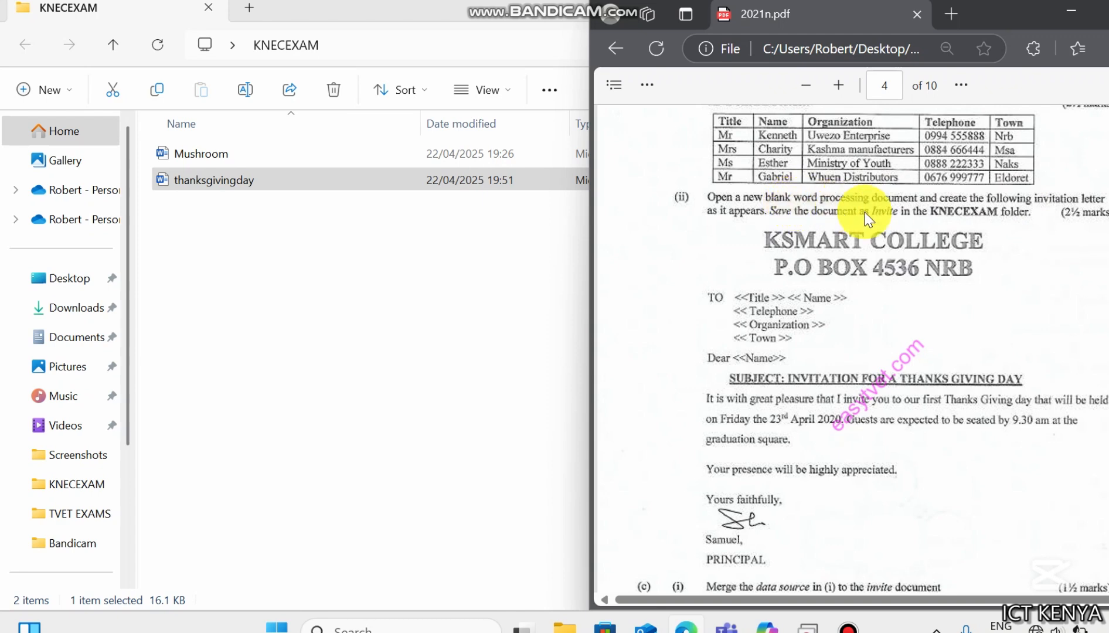
click(397, 246)
right_click(399, 244)
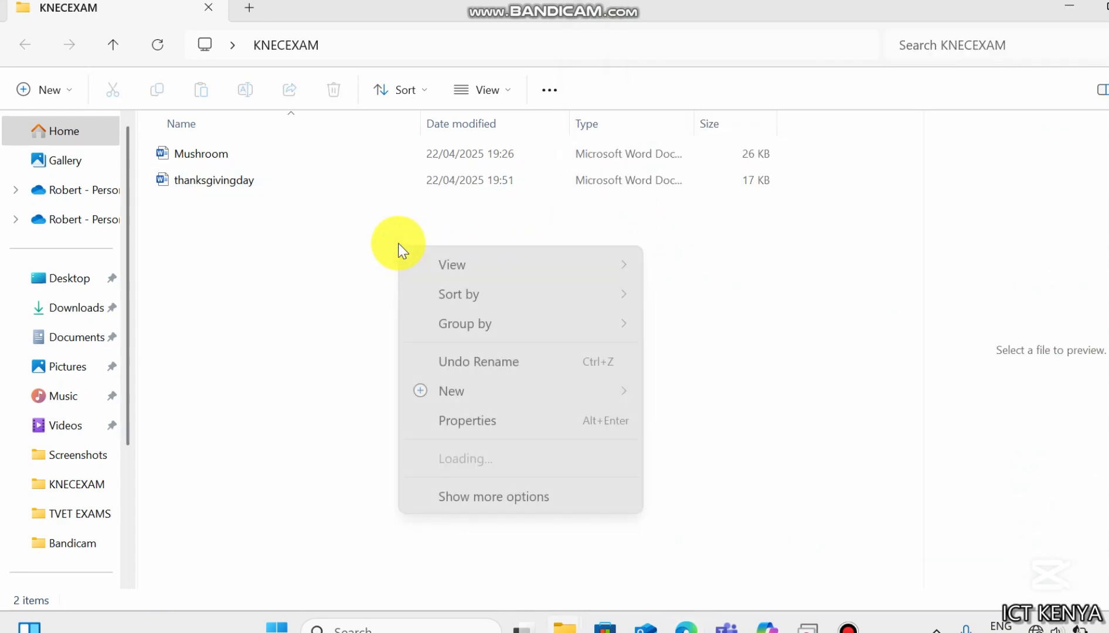
mouse_move(459, 392)
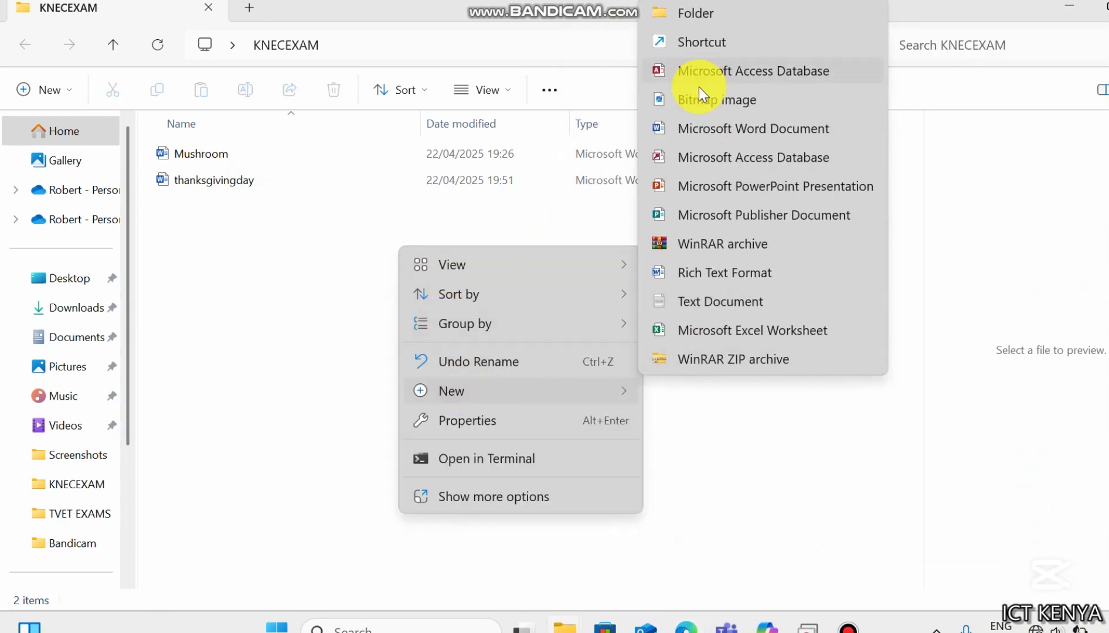
click(686, 131)
text(invi)
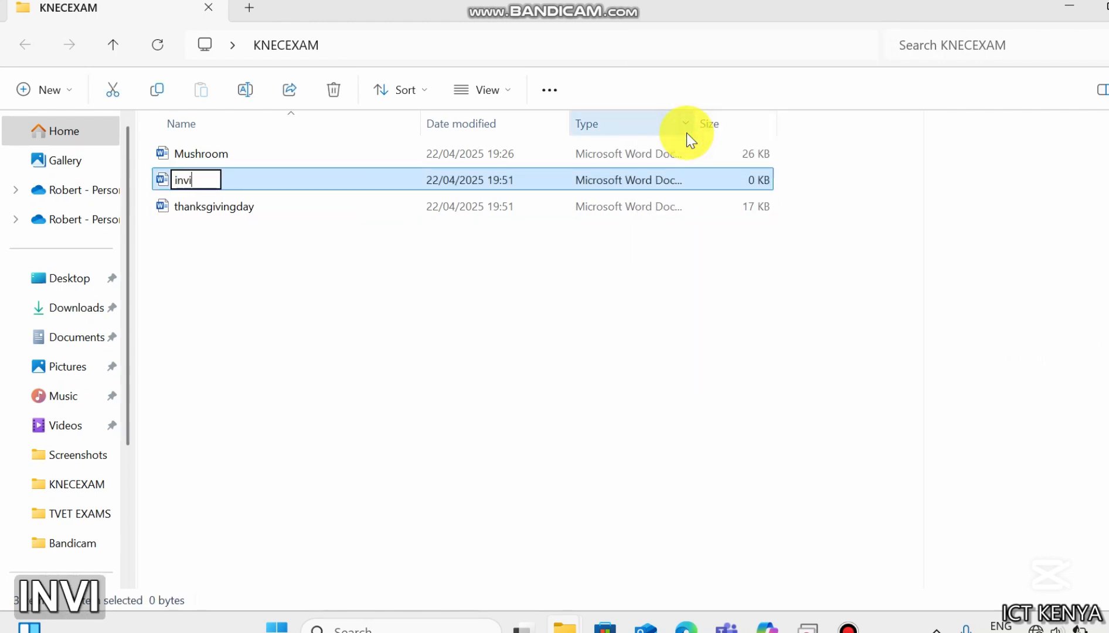
text(te)
key(Return)
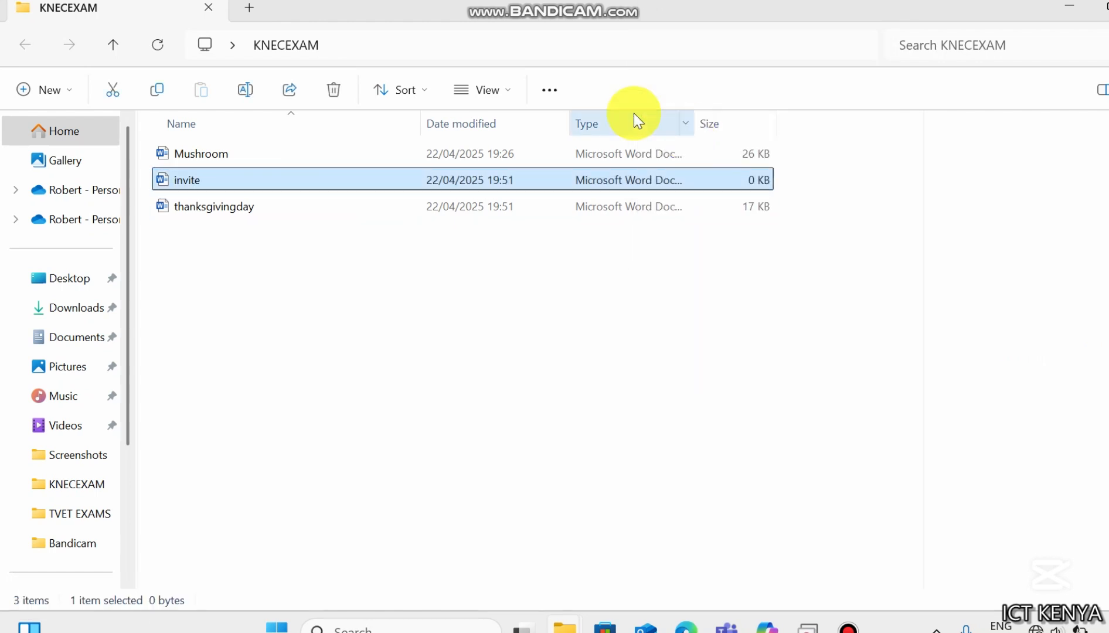
key(Return)
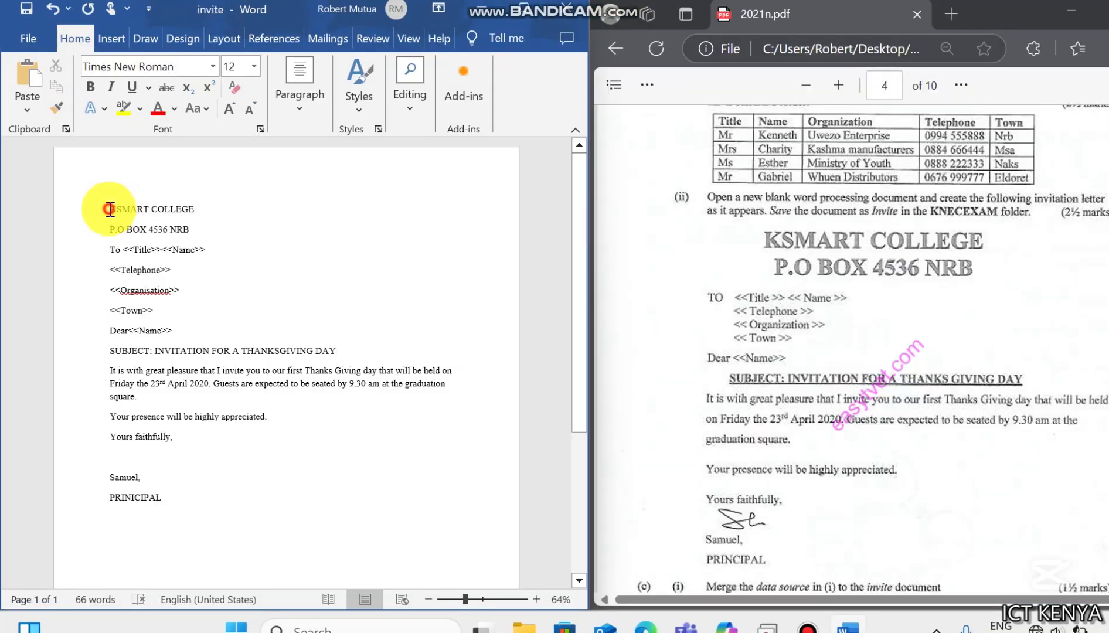
- Center the KSMART COLLEGE and P.O BOX 4536 NRB heading lines, make them bold and enlarge them to 24 pt
drag(109, 208, 188, 230)
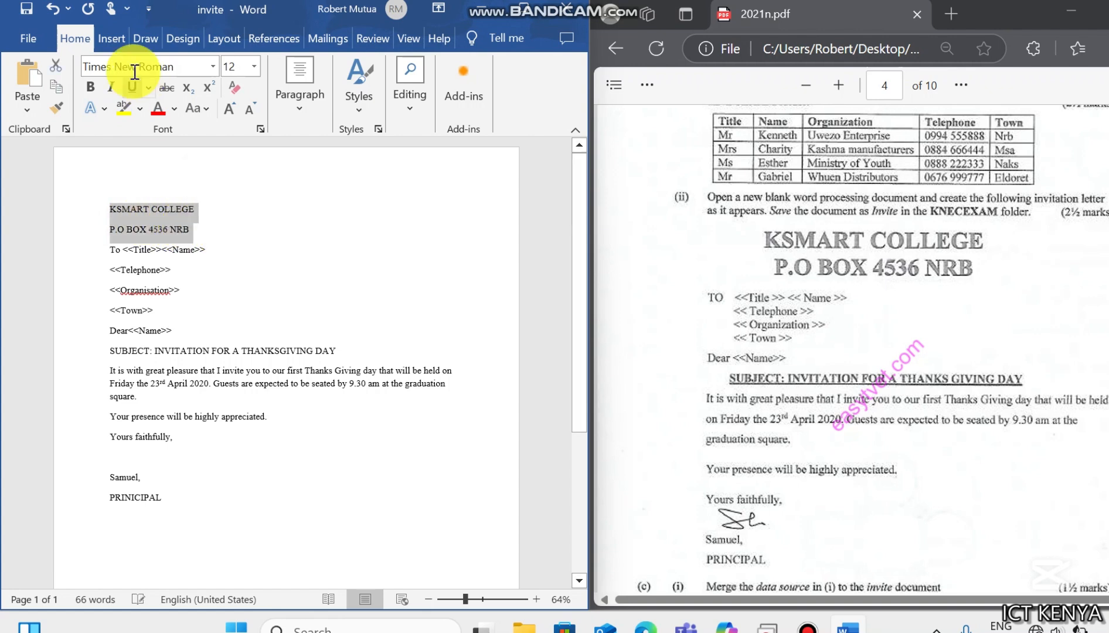
click(309, 95)
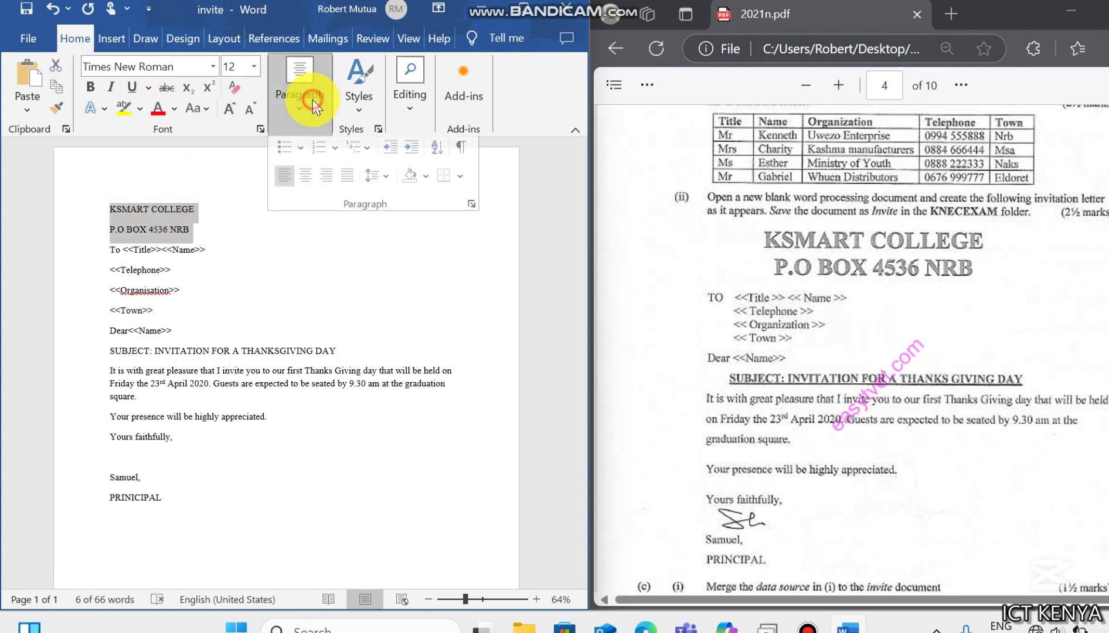
click(306, 185)
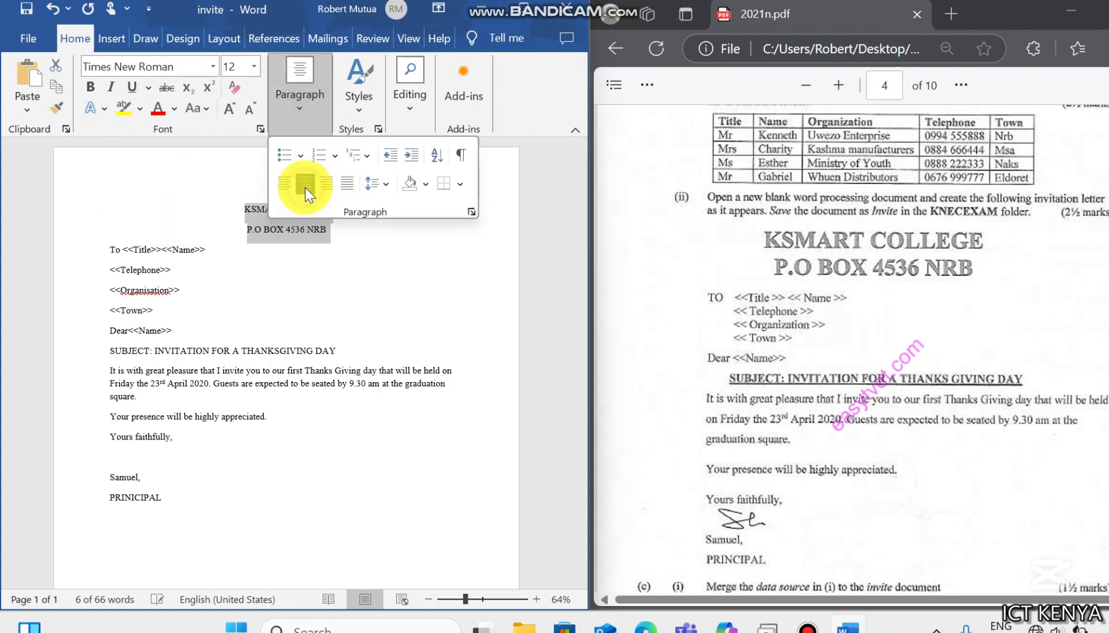
click(93, 88)
click(229, 110)
click(229, 110)
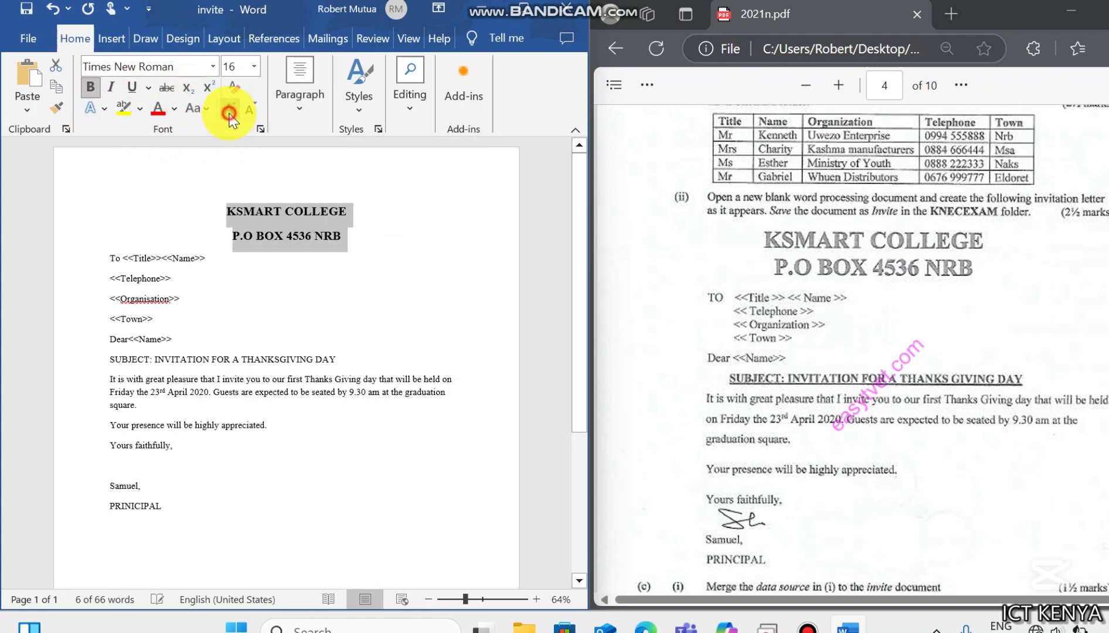
click(229, 110)
click(229, 111)
click(229, 110)
click(229, 110)
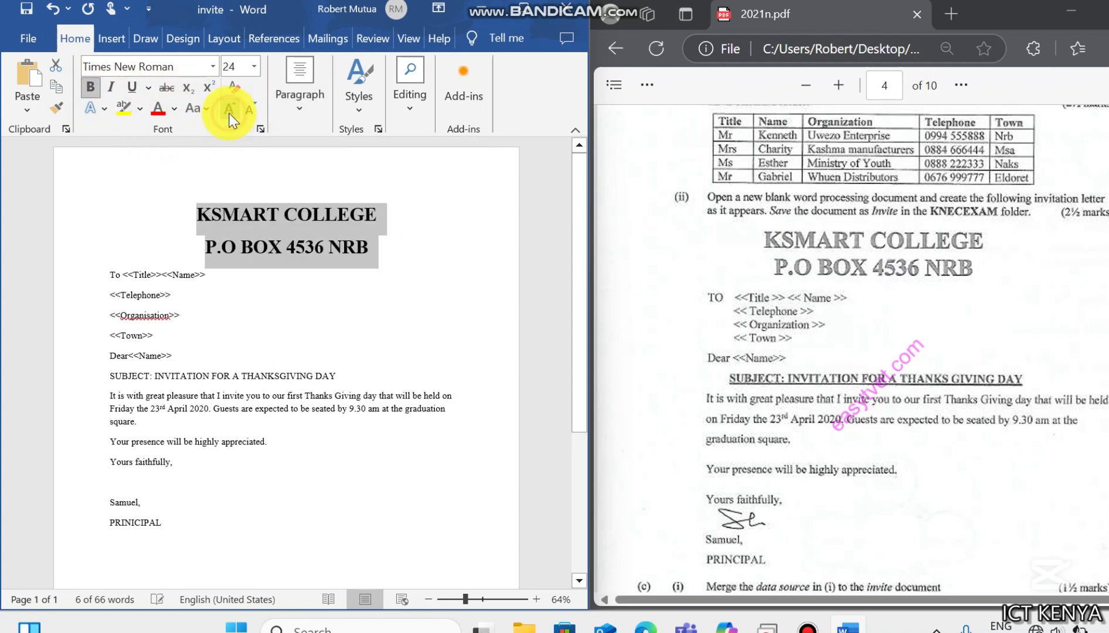
- Make the subject line of the letter bold and underlined
triple_click(228, 377)
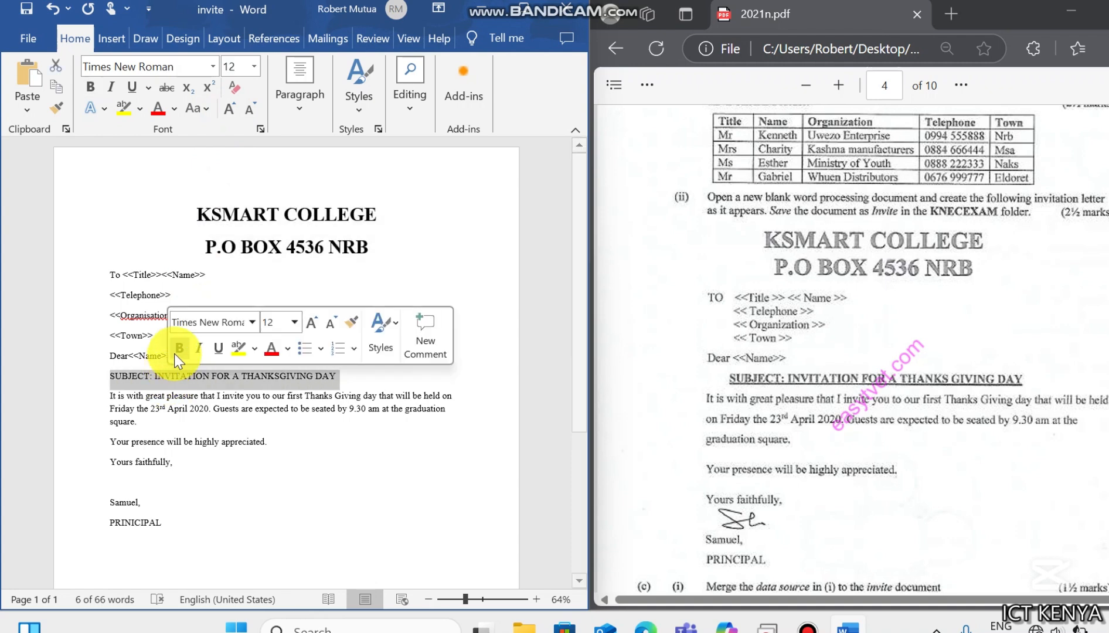
click(180, 349)
click(216, 349)
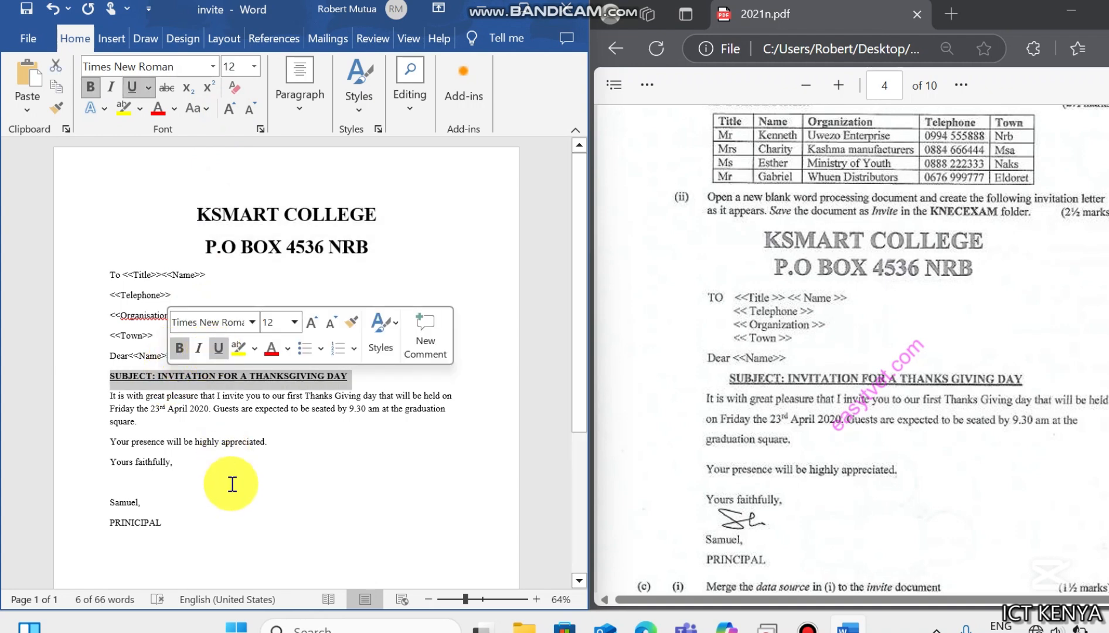
click(141, 490)
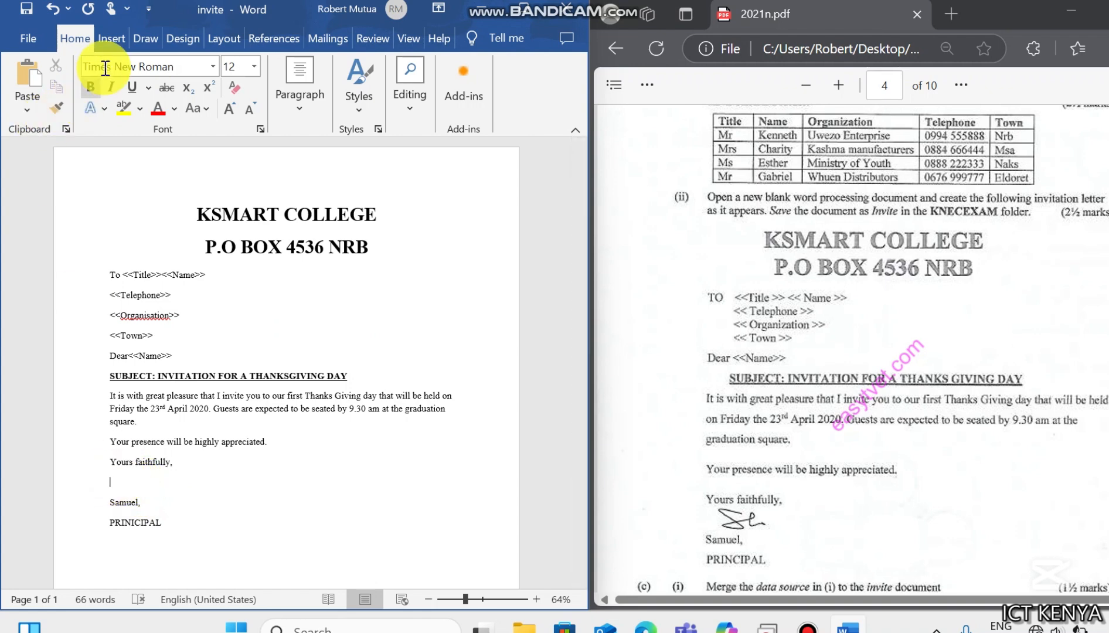
- Draw a handwritten signature with the black pen between Yours faithfully and Samuel, then save the document
click(158, 38)
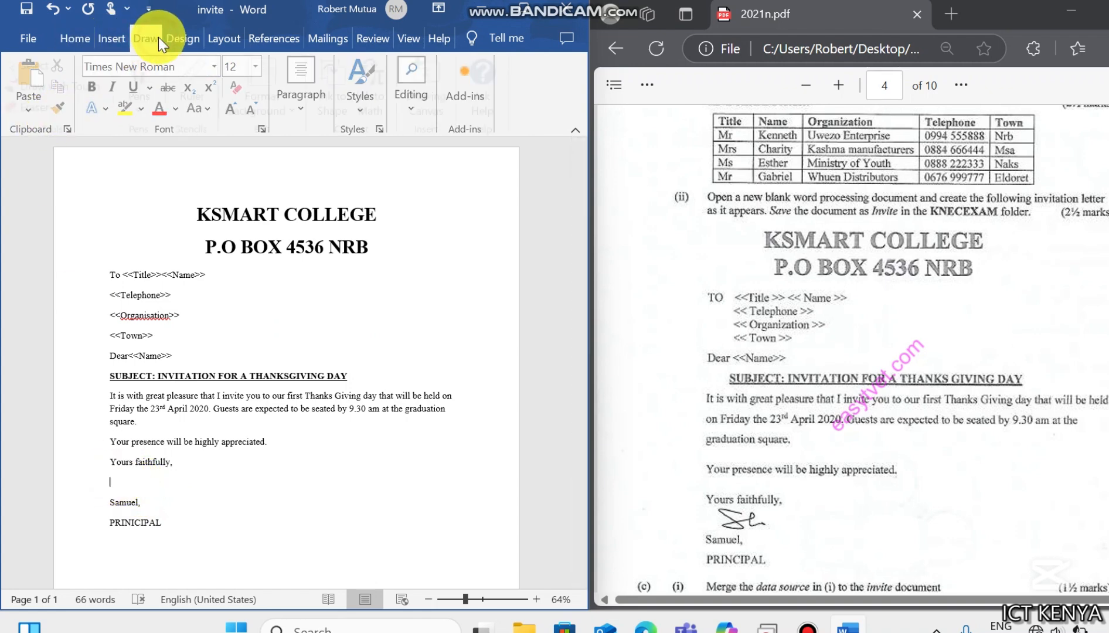
click(525, 7)
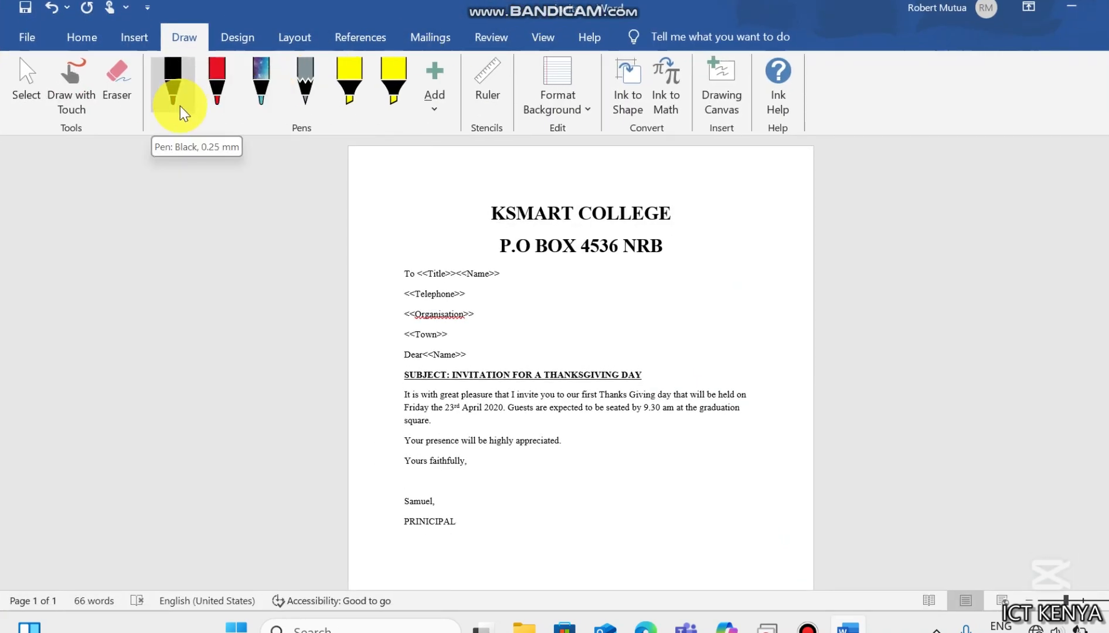
mouse_move(635, 615)
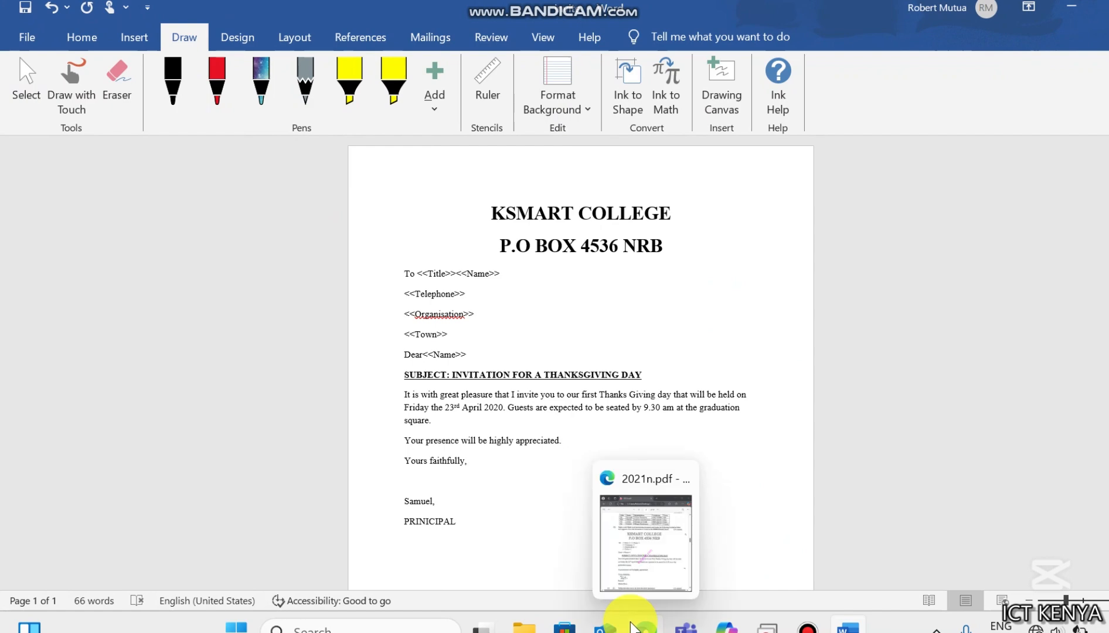
mouse_move(647, 578)
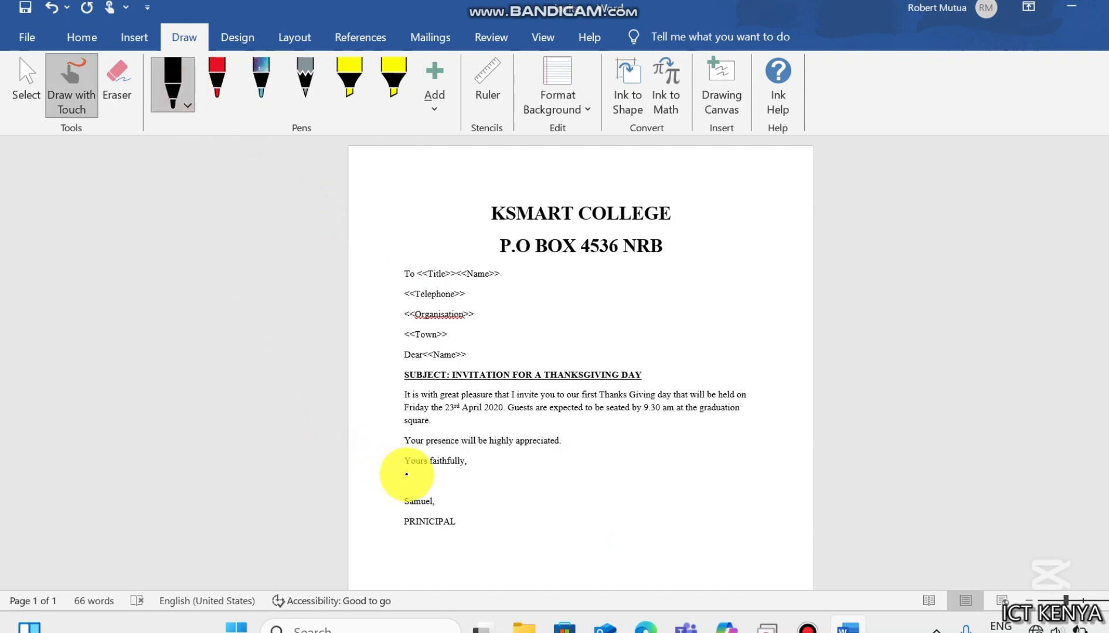
mouse_move(412, 468)
mouse_down()
mouse_move(414, 483)
mouse_move(405, 482)
mouse_move(416, 463)
mouse_move(421, 491)
mouse_move(413, 477)
mouse_move(434, 488)
mouse_up()
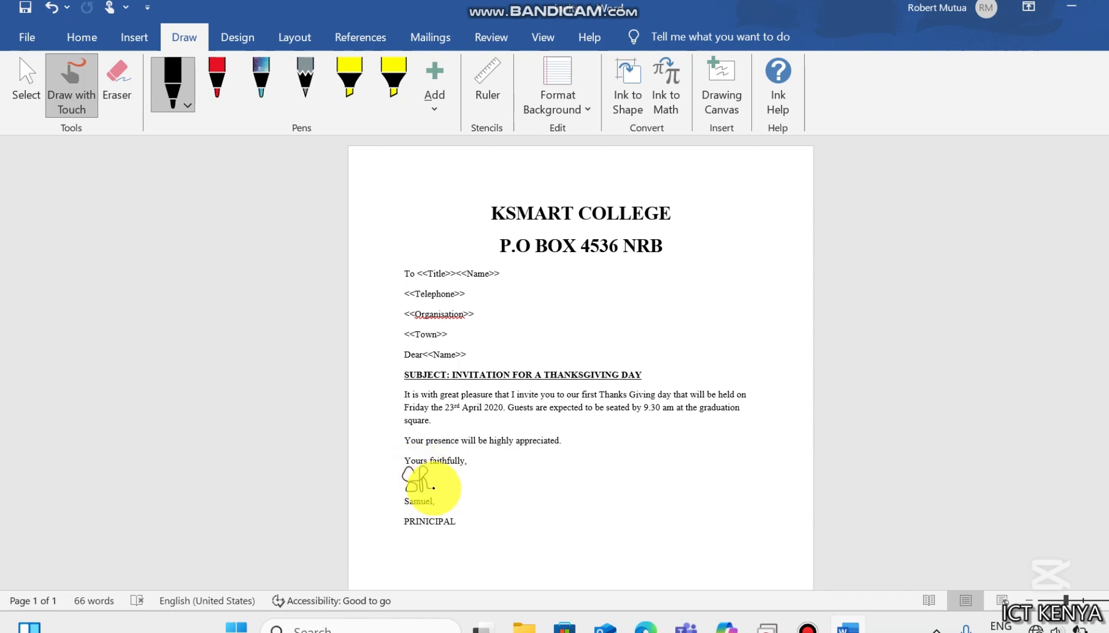
click(25, 93)
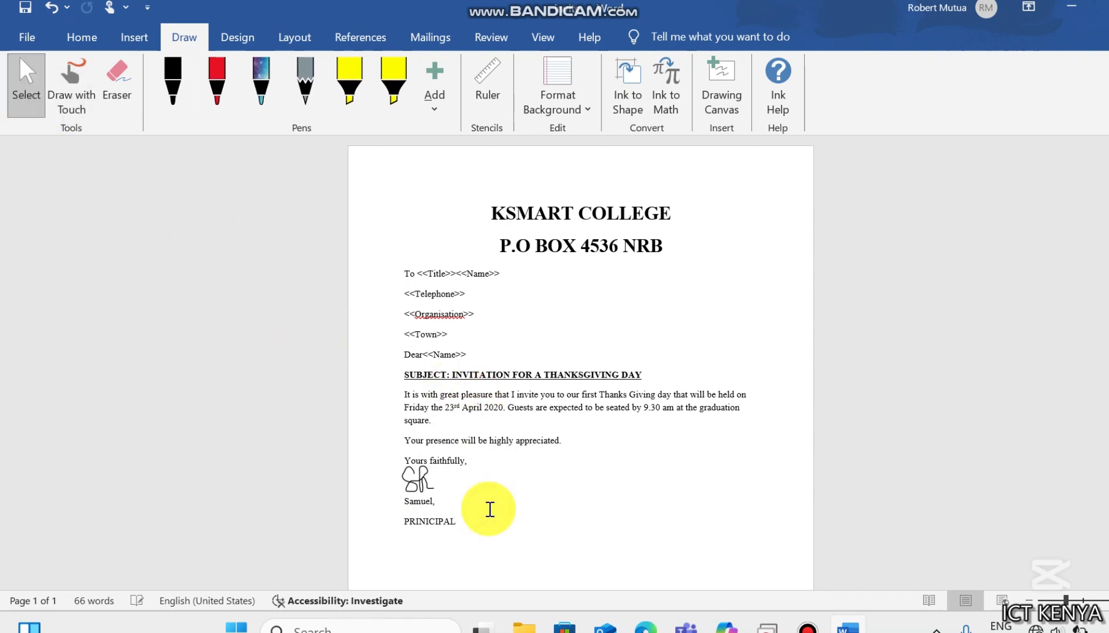
key(ctrl)
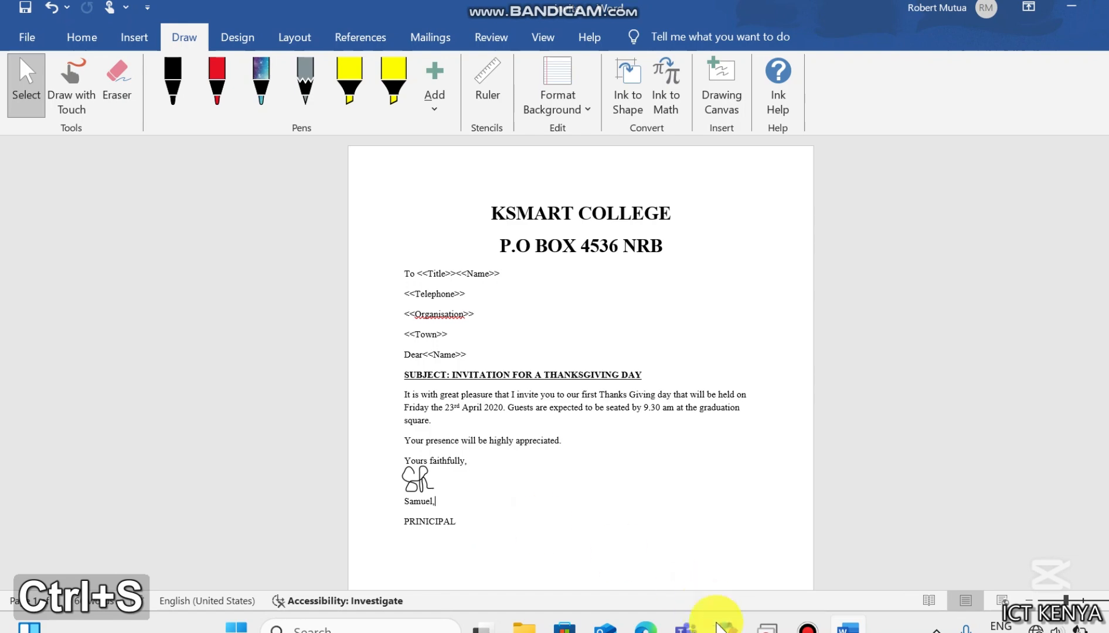
- Attach the thanksgivingday document in the KNECEXAM folder as the letter's existing mail merge recipient list
click(651, 626)
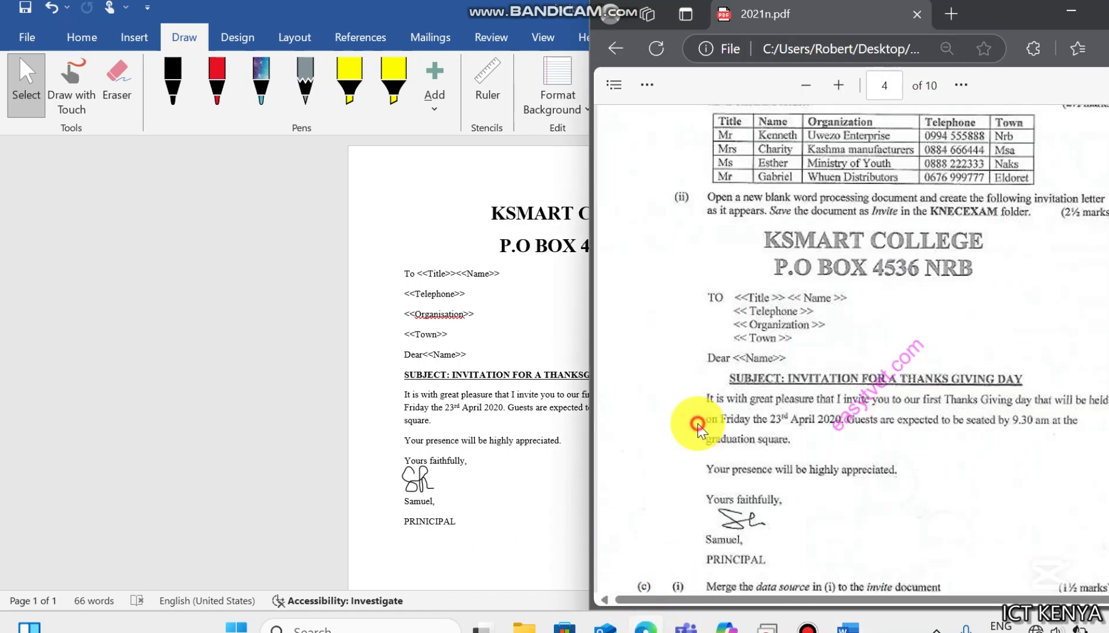
key(Down)
key(Down)
key(Down)
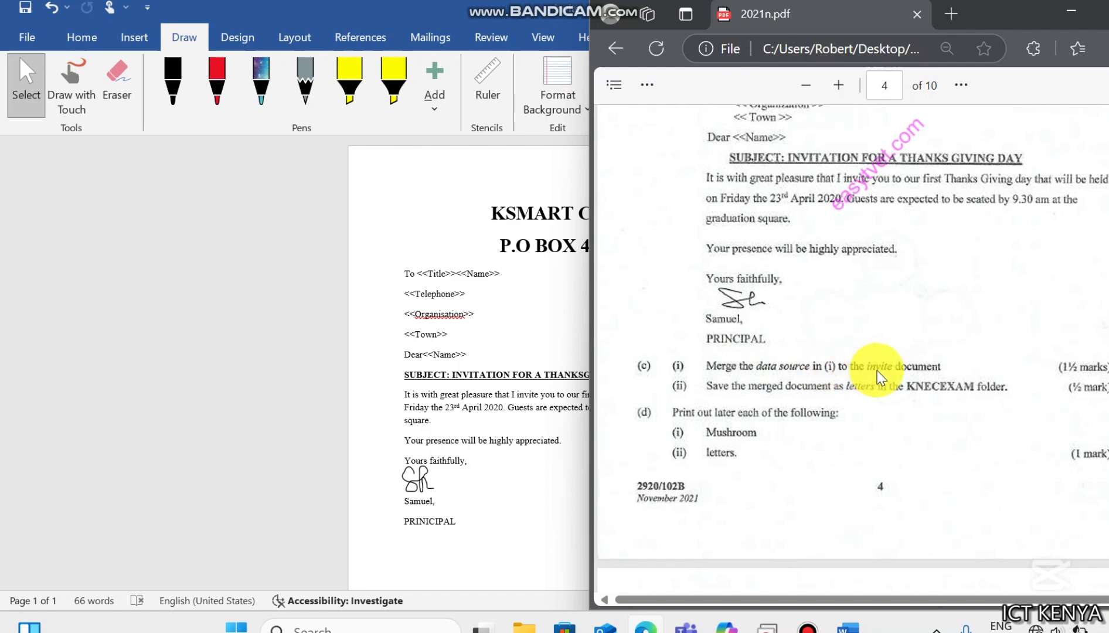
click(434, 424)
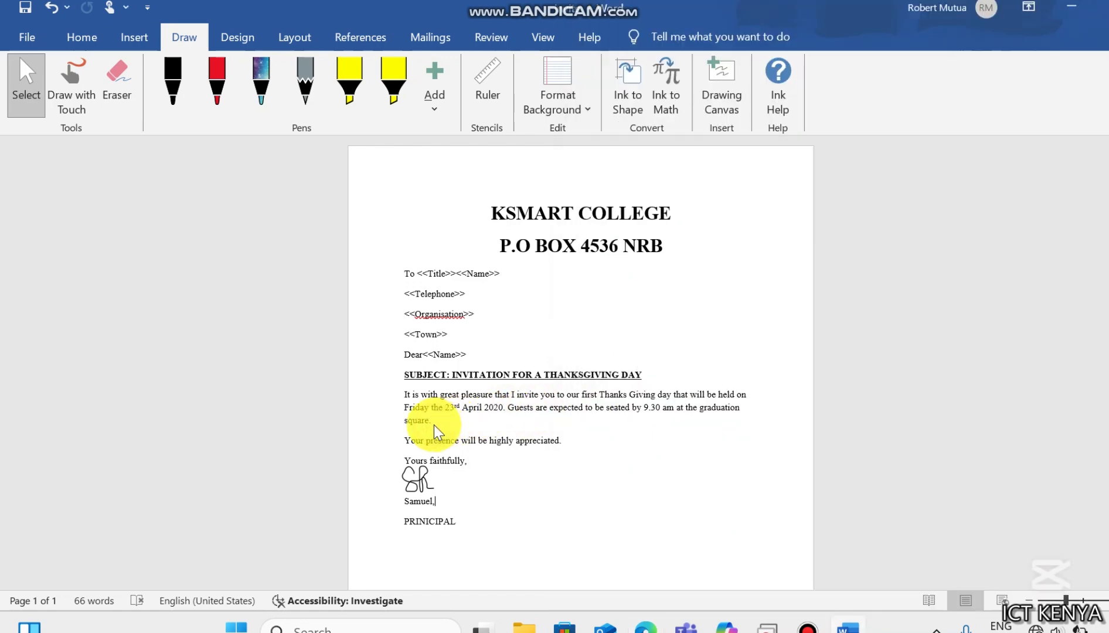
click(431, 36)
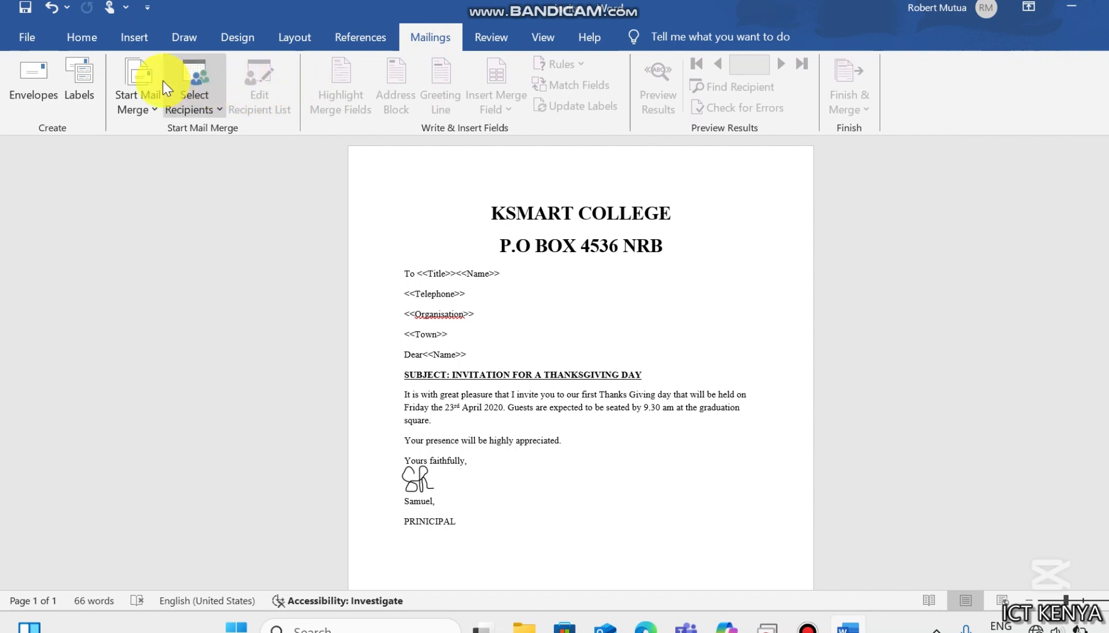
click(180, 105)
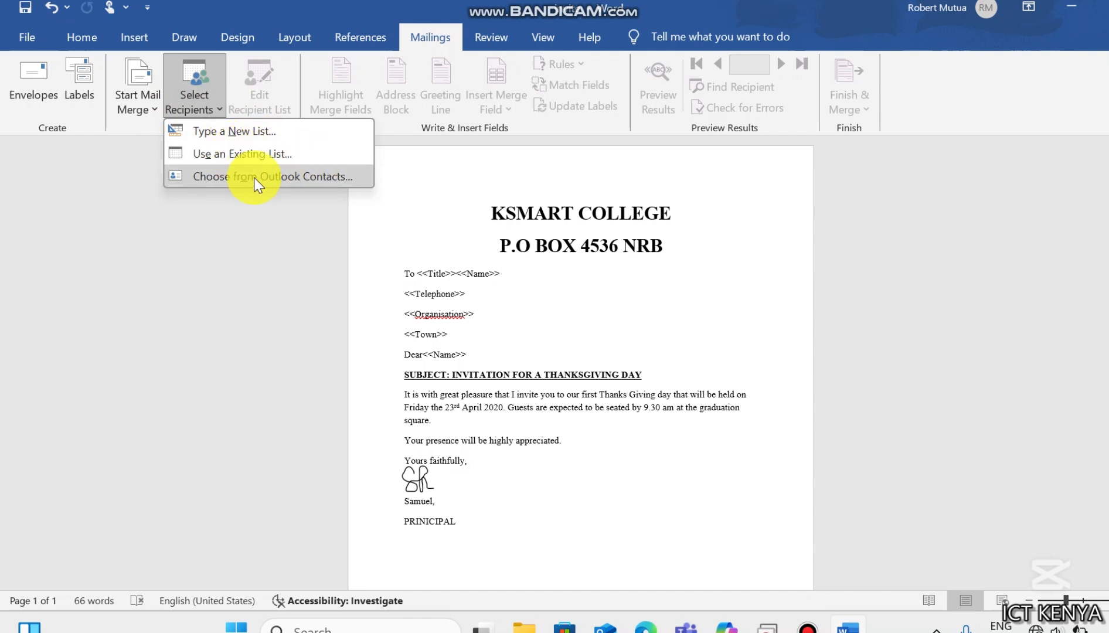
click(227, 154)
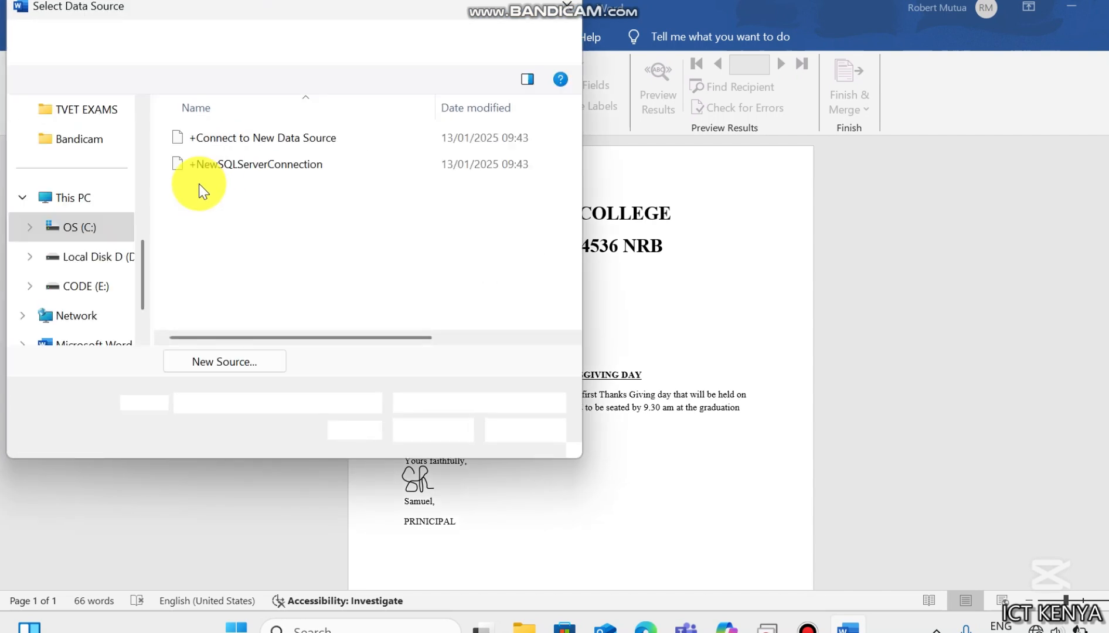
scroll(148, 199, up, 2)
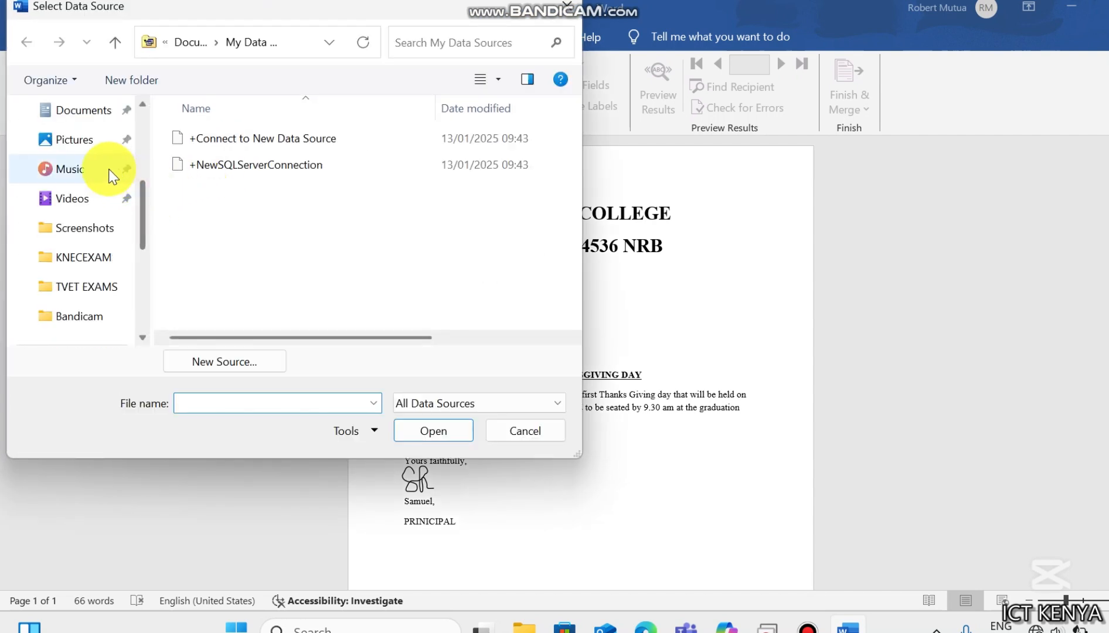
scroll(141, 153, up, 3)
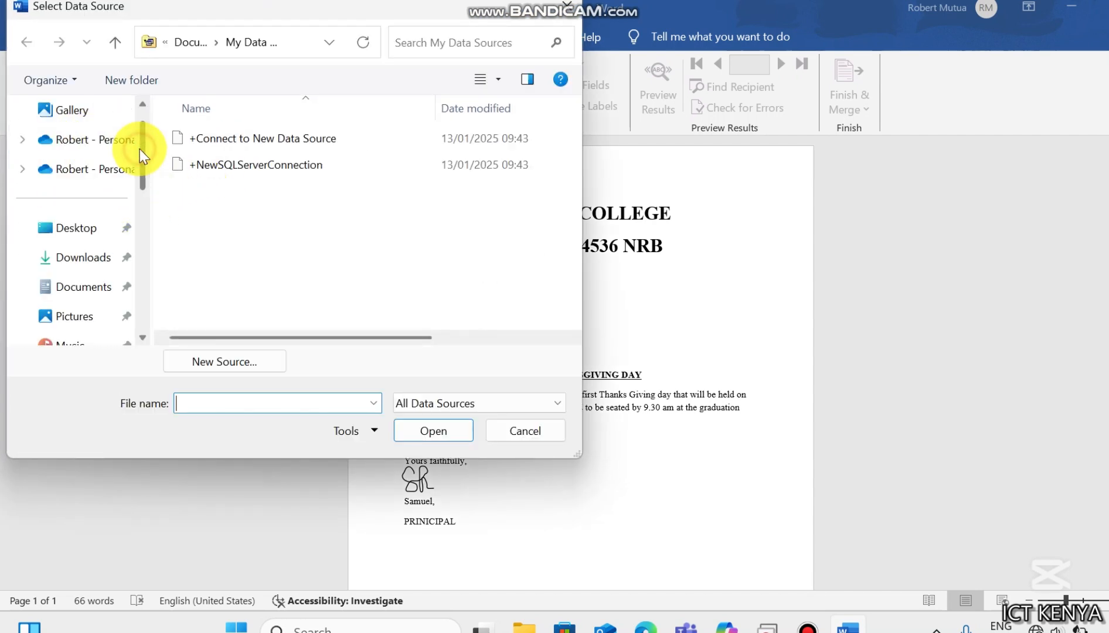
click(93, 228)
double_click(199, 170)
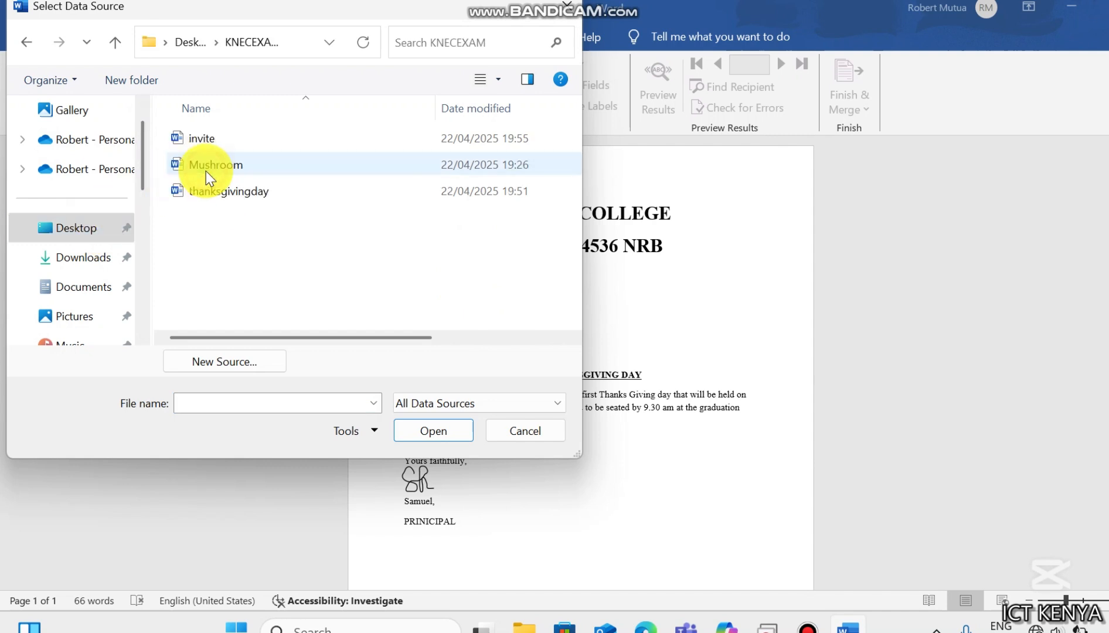
double_click(218, 192)
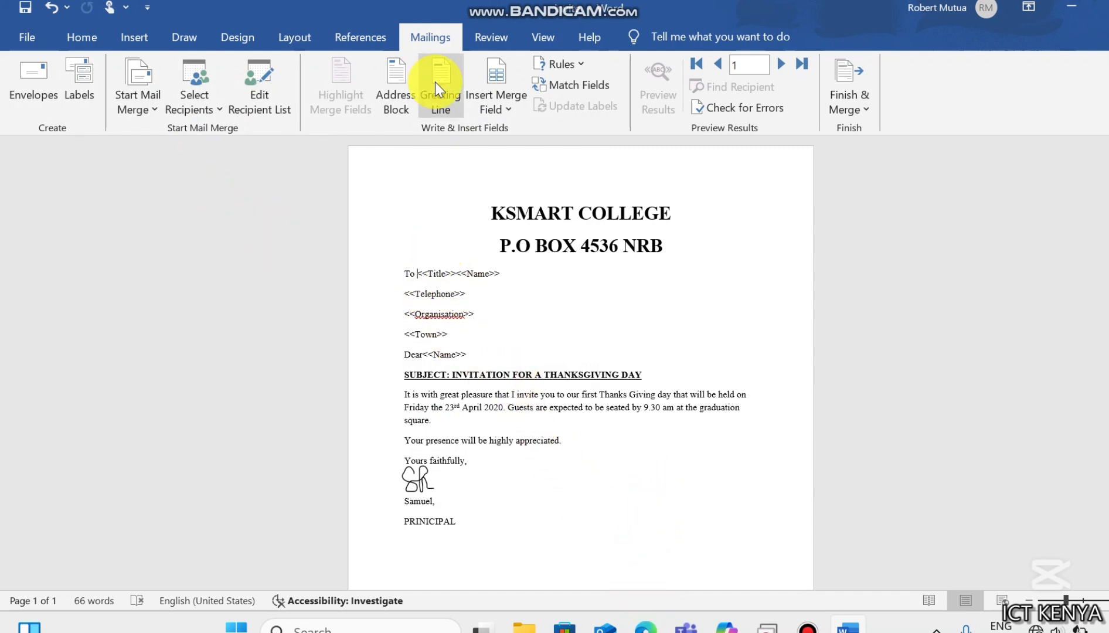
- Delete the typed <<Title>><<Name>> placeholders from the To line
click(482, 112)
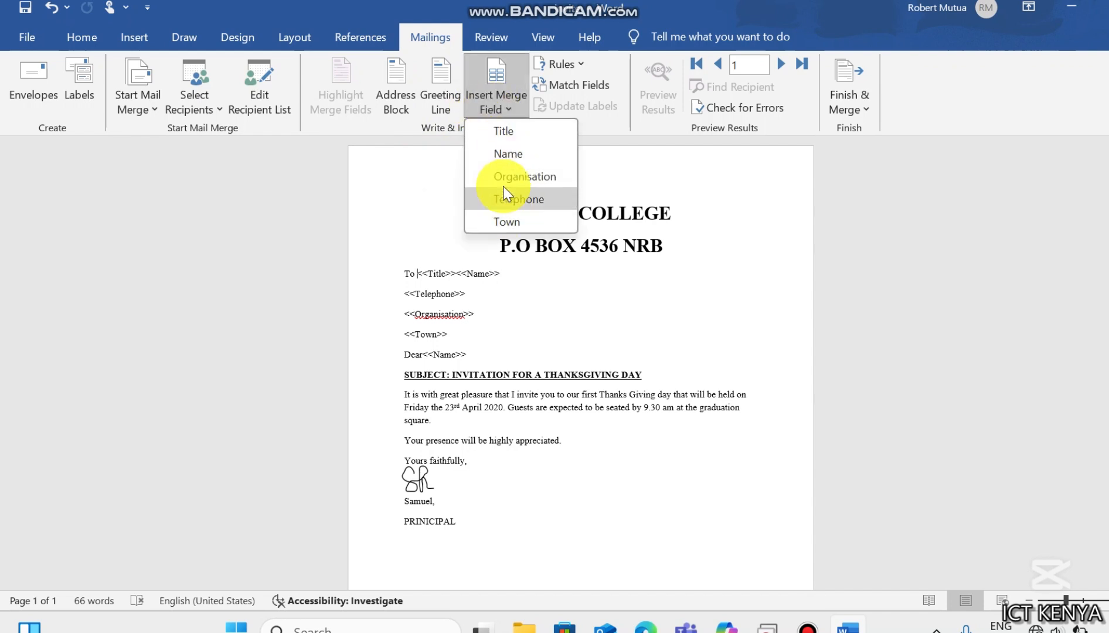
click(454, 273)
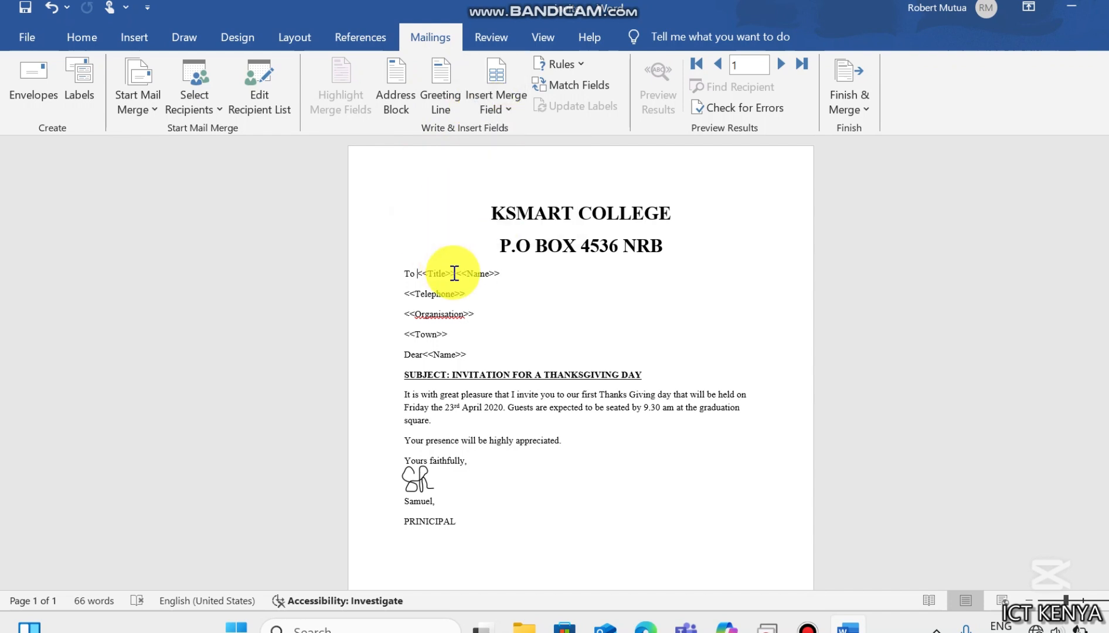
click(504, 273)
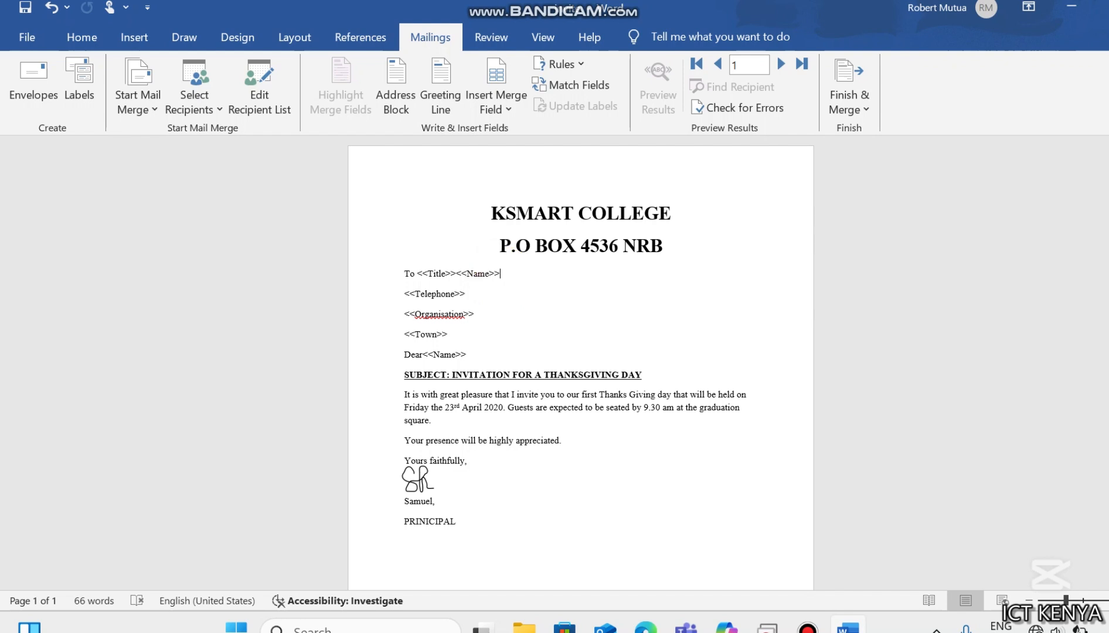
key(BackSpace)
key(BackSpace)
key(BackSpace)
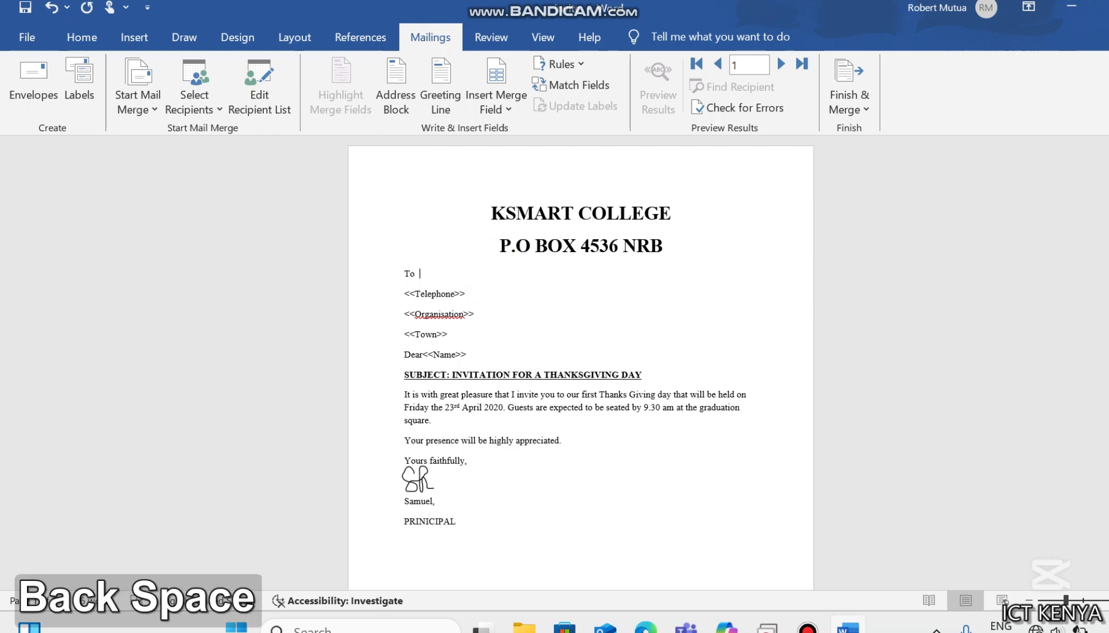
- Insert the Title and Name merge fields after To, closing the pop-up panel that appears
click(513, 113)
click(510, 125)
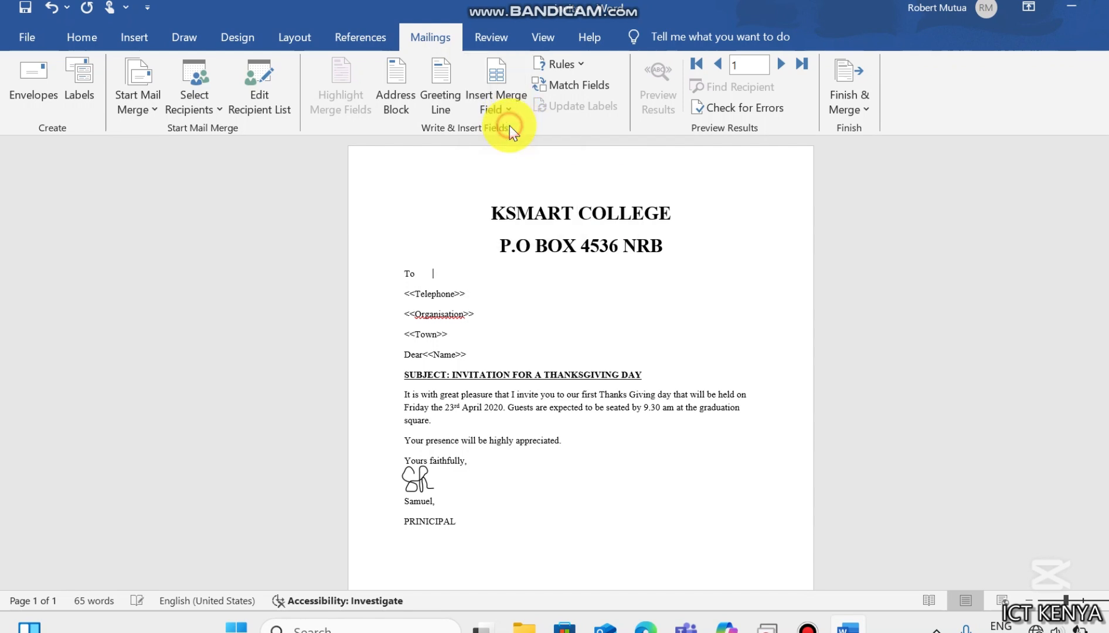
key(space)
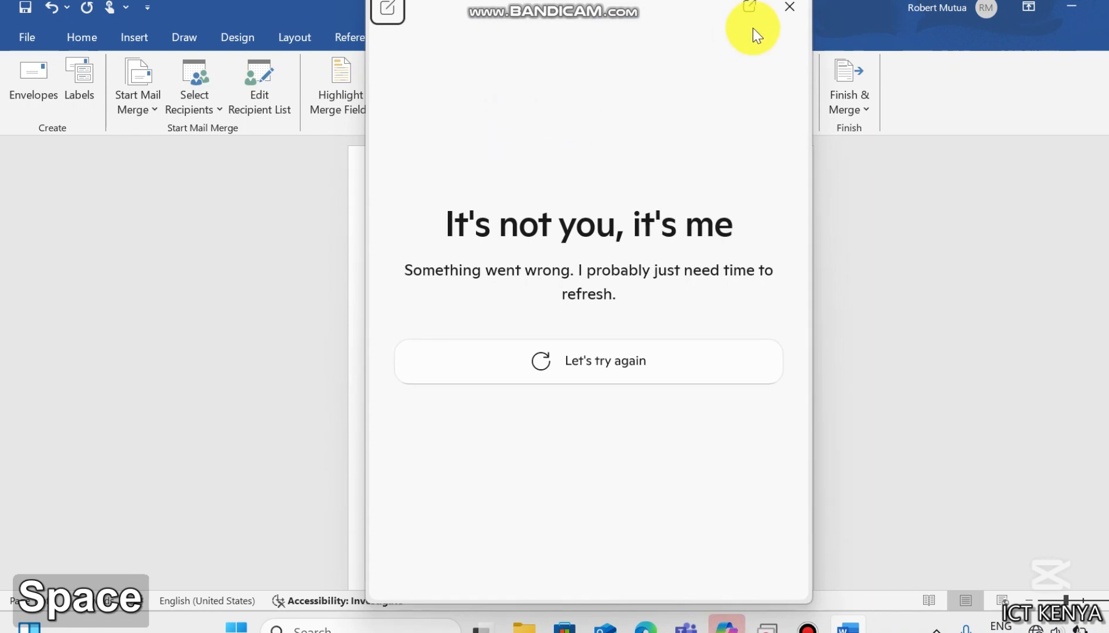
click(789, 8)
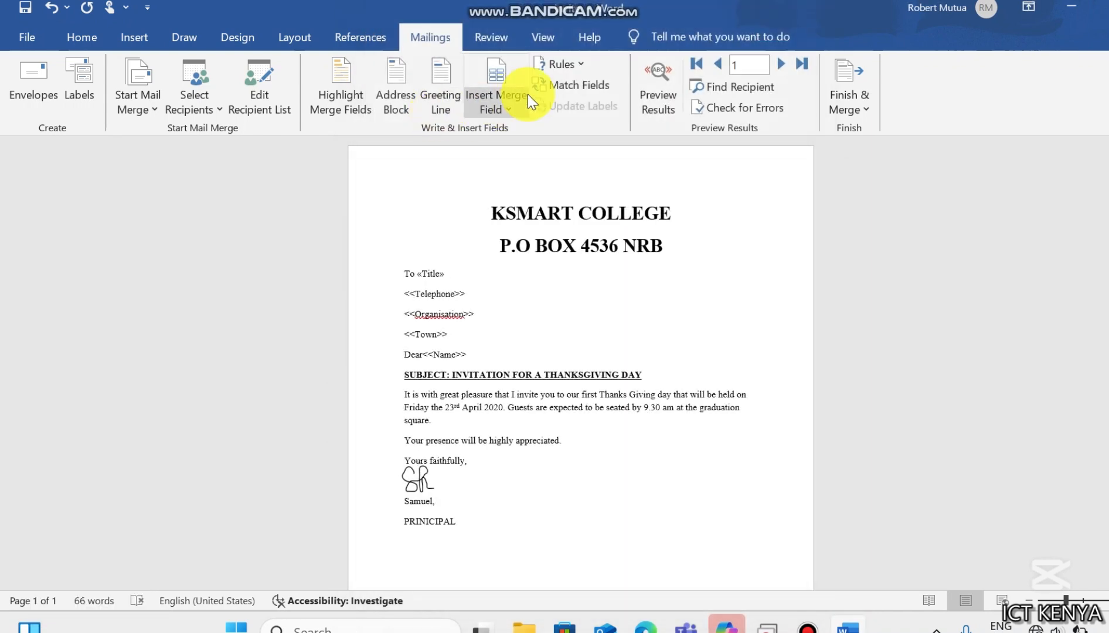
click(497, 108)
click(514, 154)
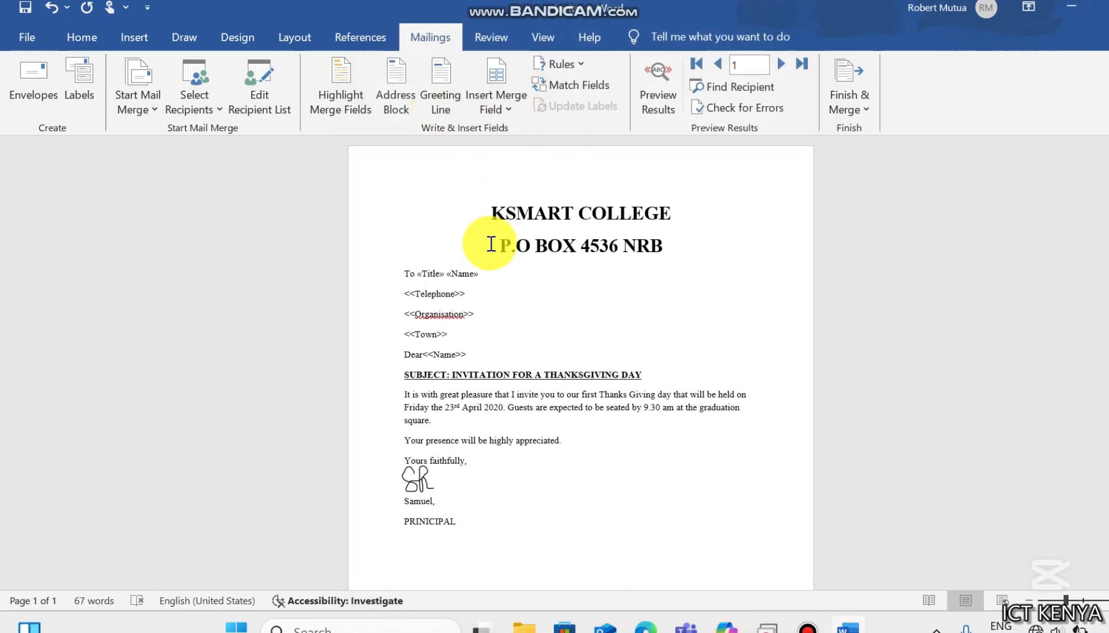
- Replace the typed Telephone and Organisation placeholders with the Telephone and Organisation merge fields
key(BackSpace)
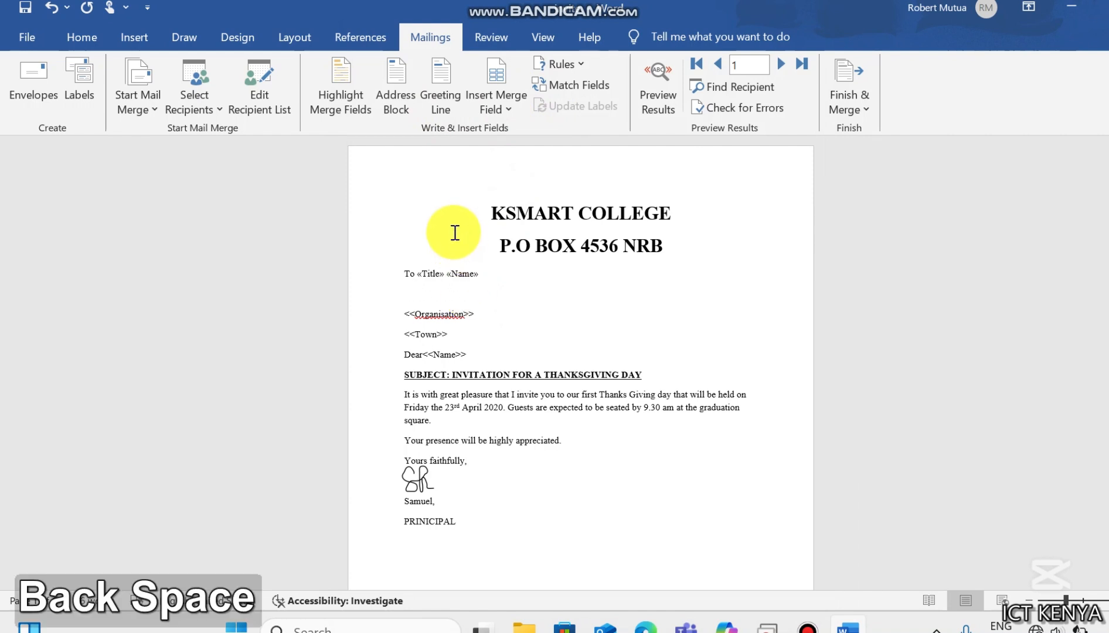
click(509, 110)
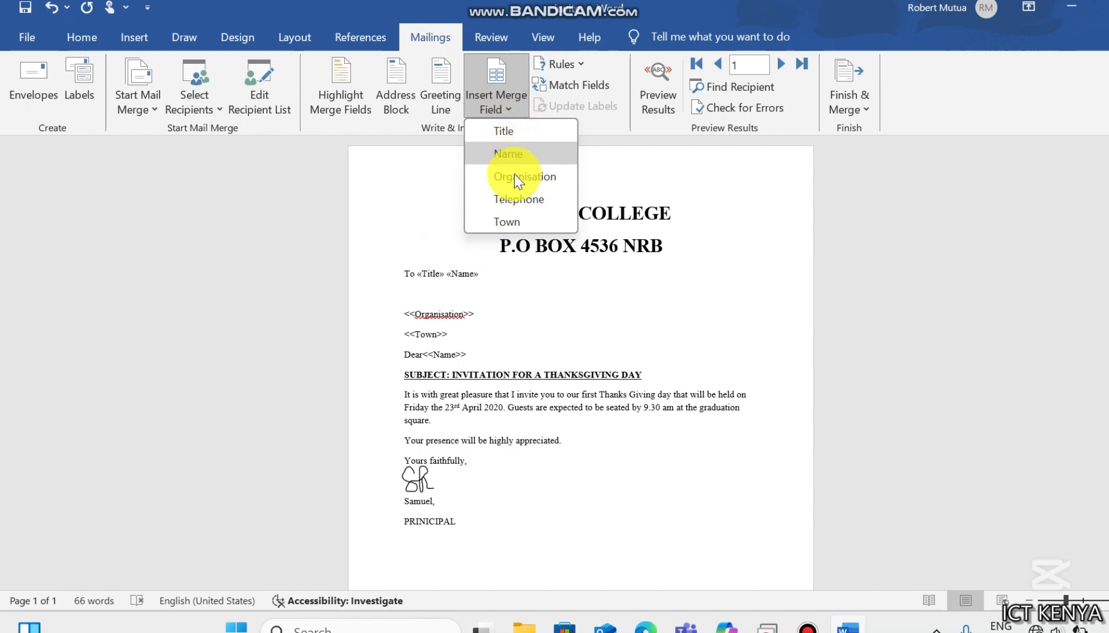
click(514, 201)
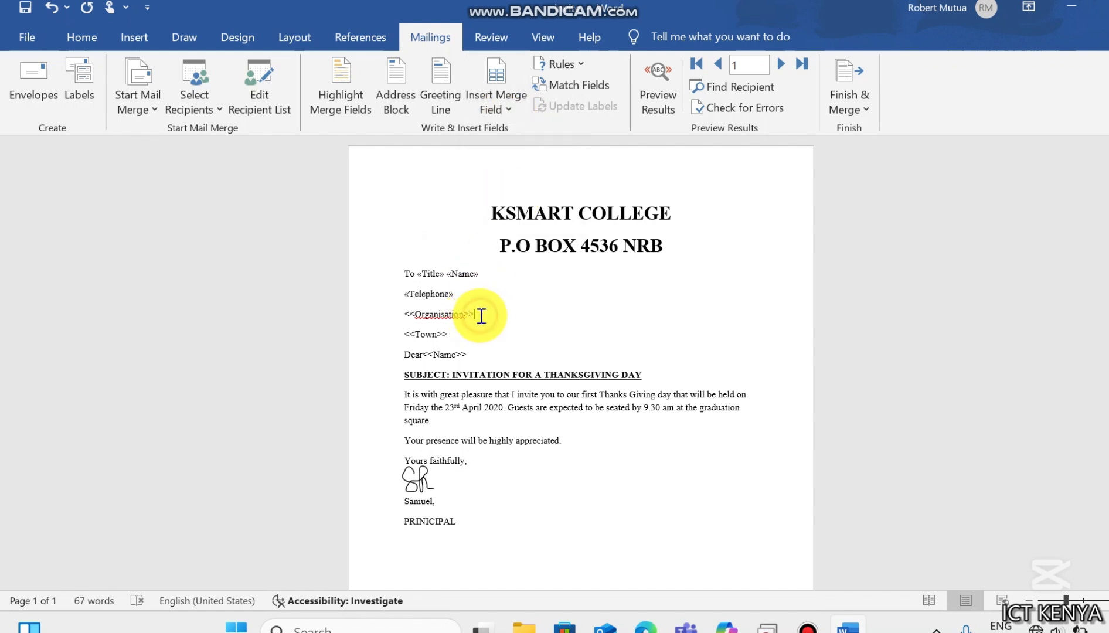
key(BackSpace)
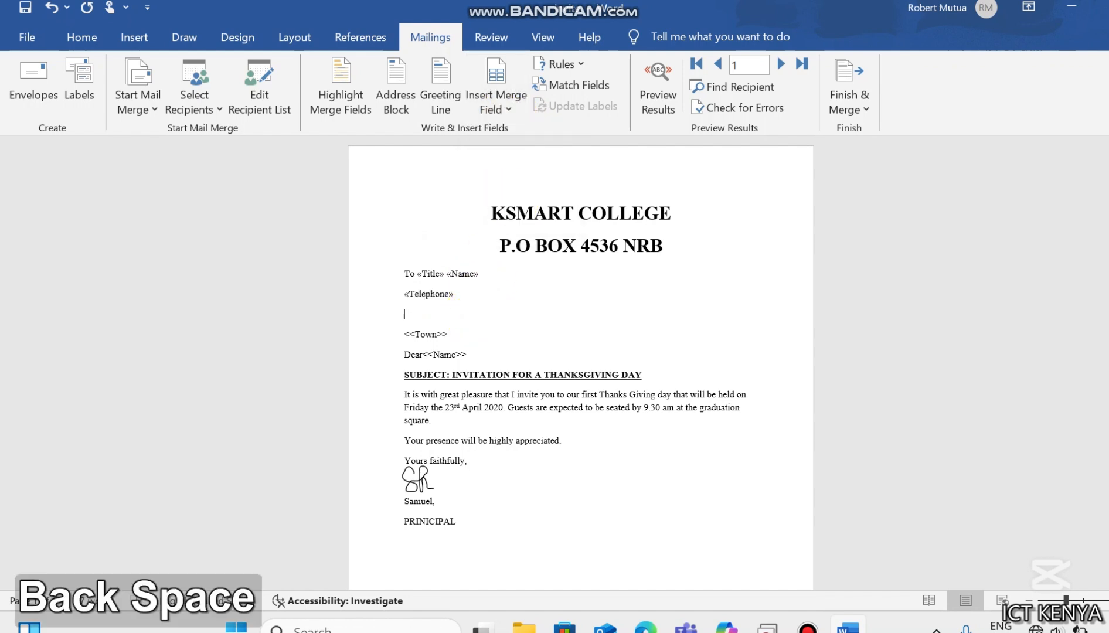
click(509, 110)
click(516, 179)
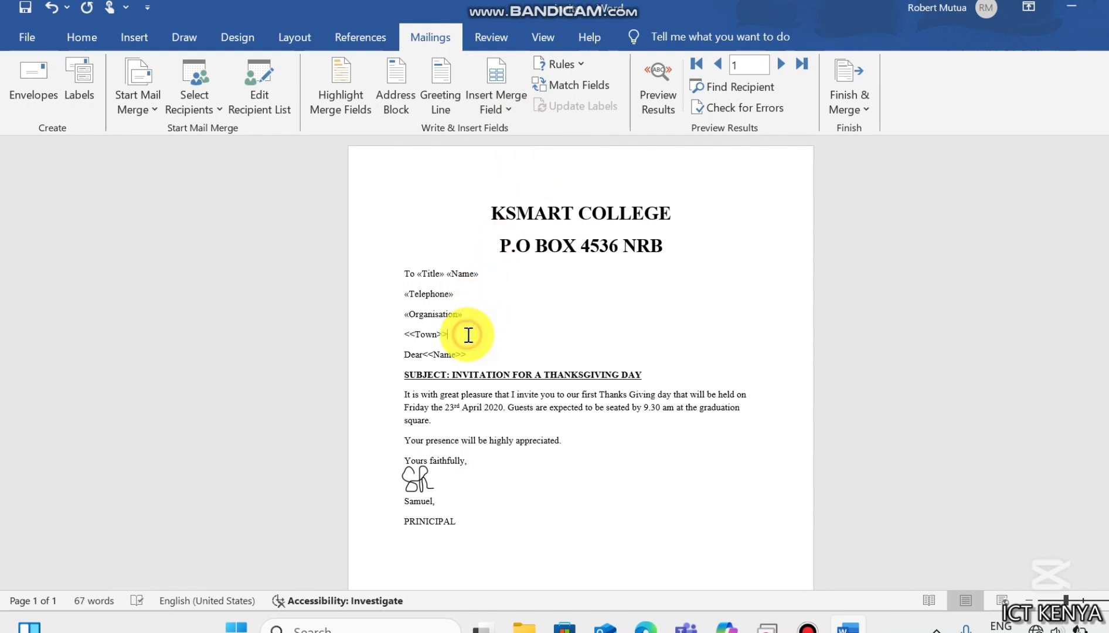
- Replace the typed Town placeholder and the Name placeholder after Dear with the Town and Name merge fields
key(BackSpace)
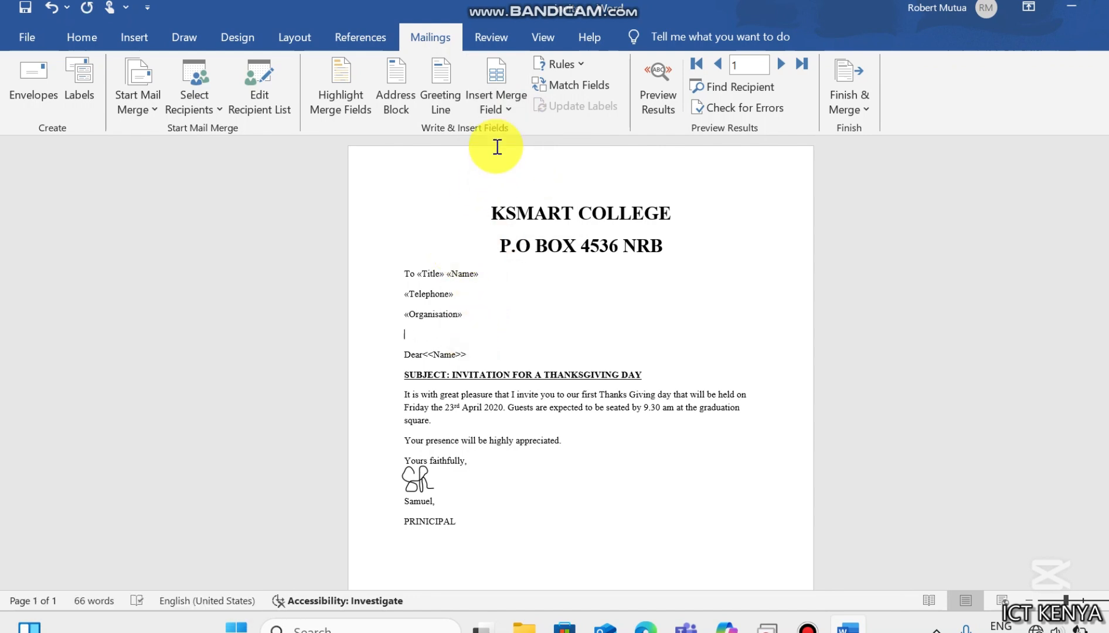
click(515, 100)
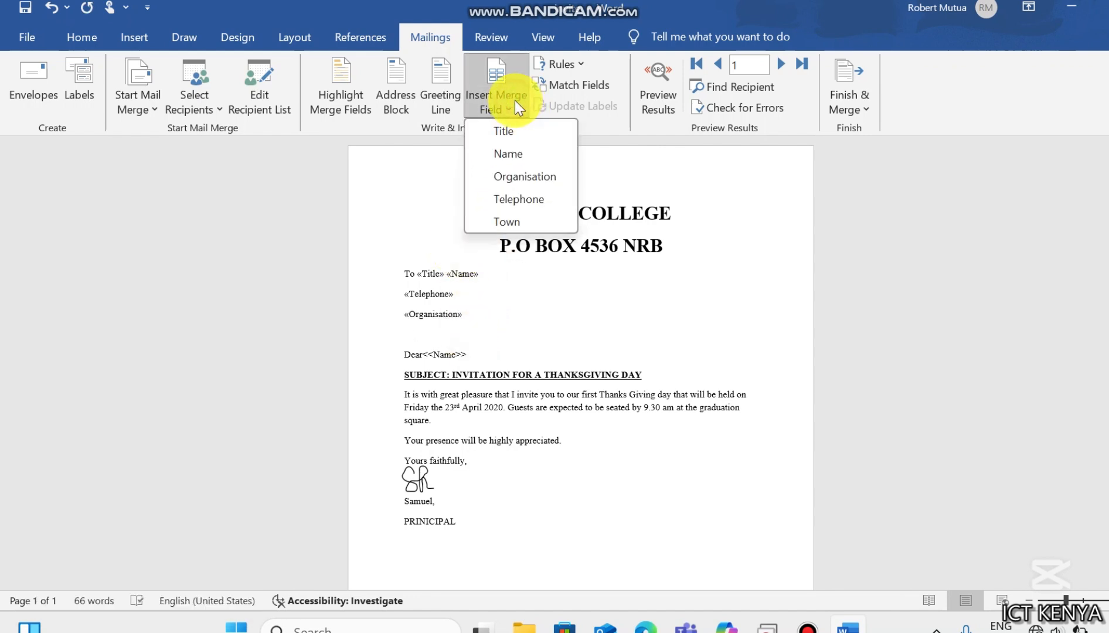
click(512, 222)
key(BackSpace)
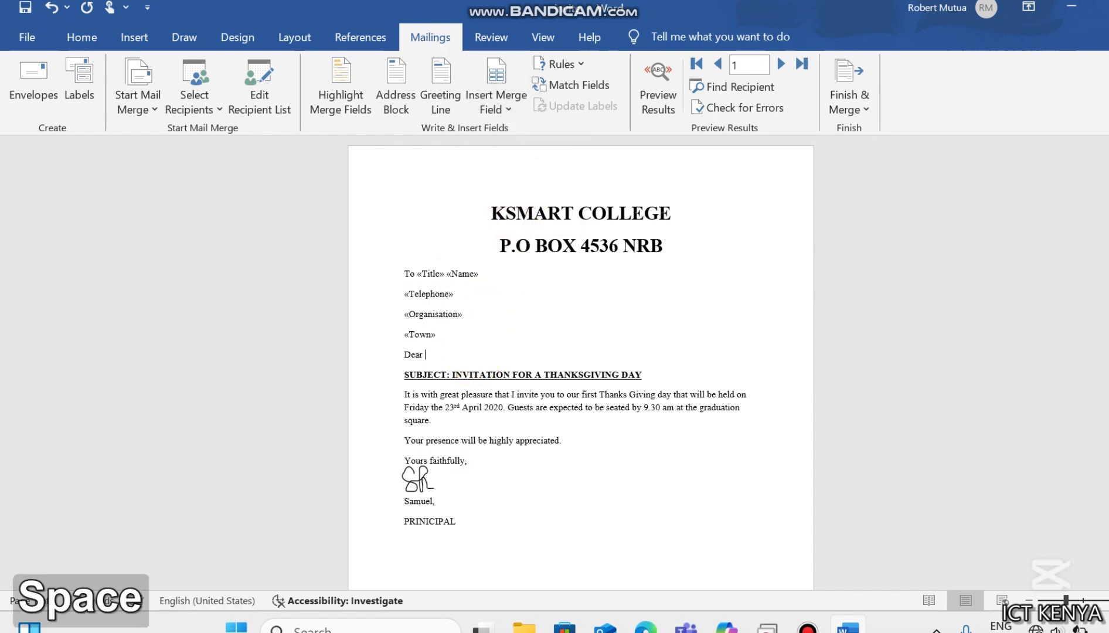
click(504, 109)
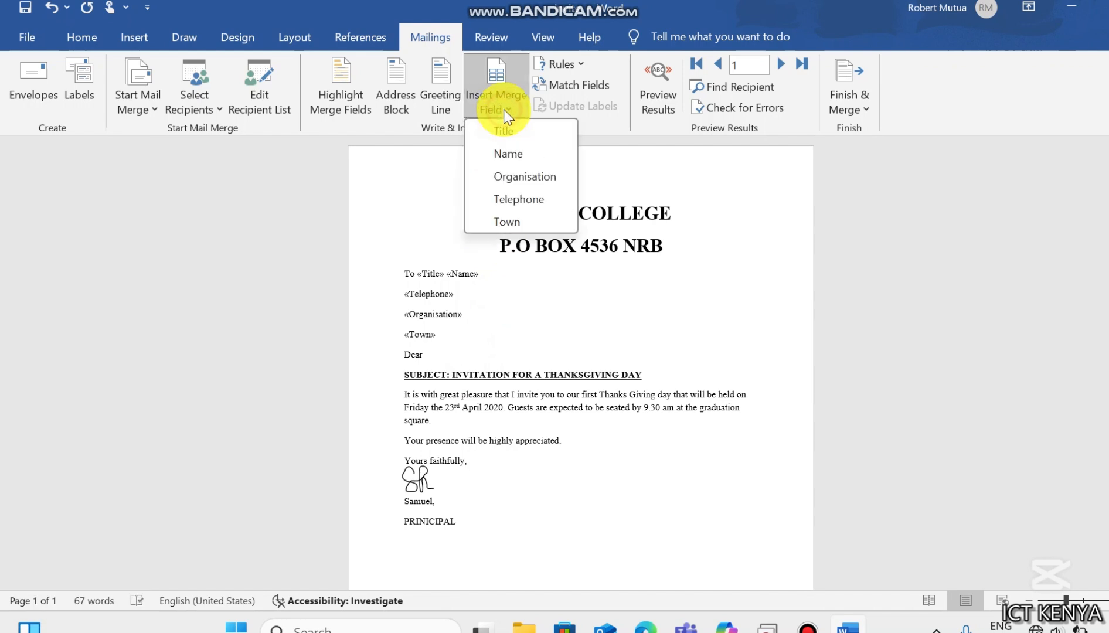
click(506, 150)
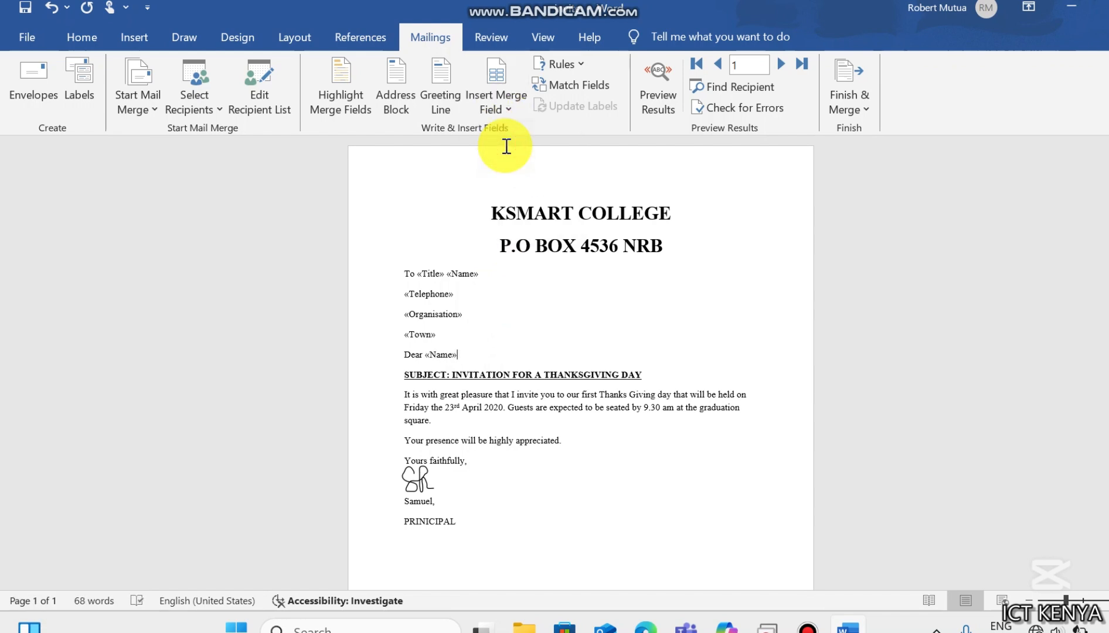
- Finish the merge by editing individual documents, merging all records into a new document
click(844, 110)
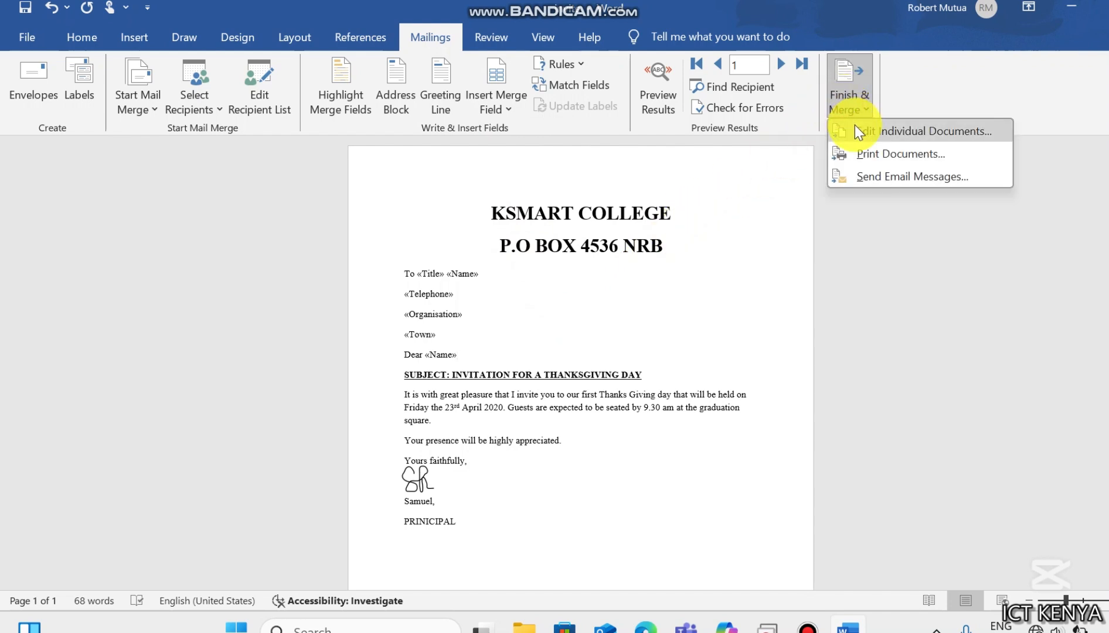
click(858, 130)
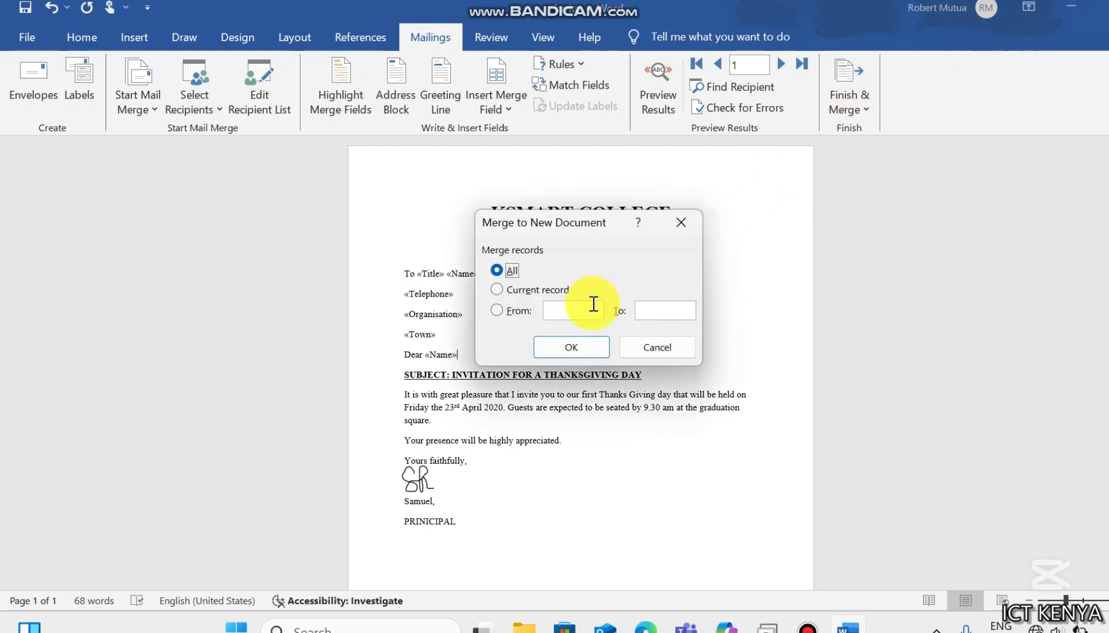
click(563, 348)
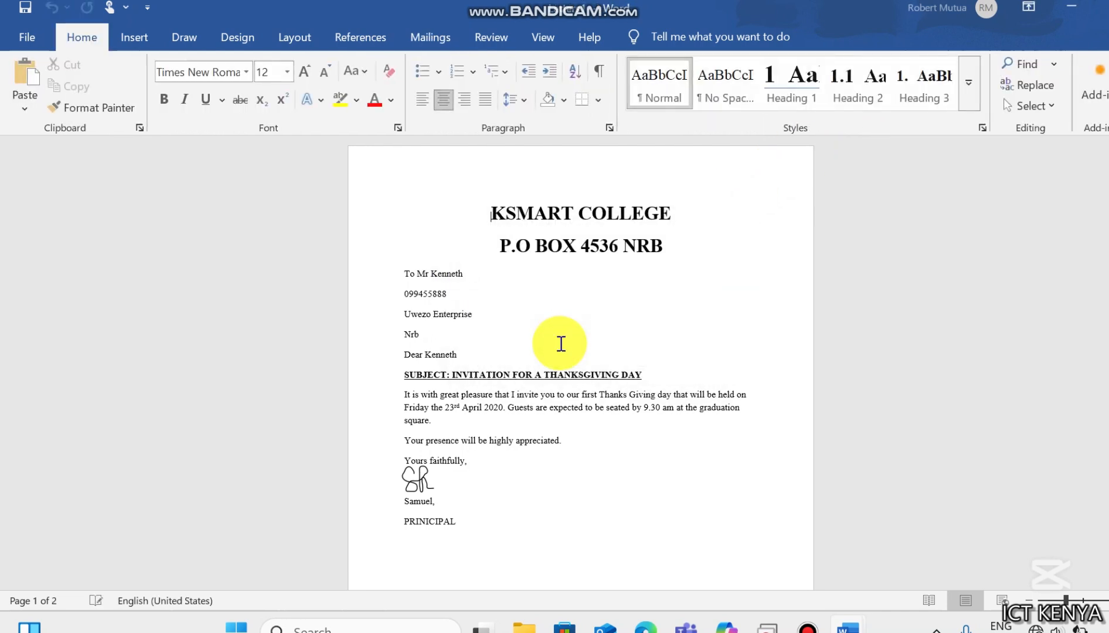
- Review the merged letters against the exam paper and save the merged document as letters in the KNECEXAM folder
scroll(426, 292, up, 4)
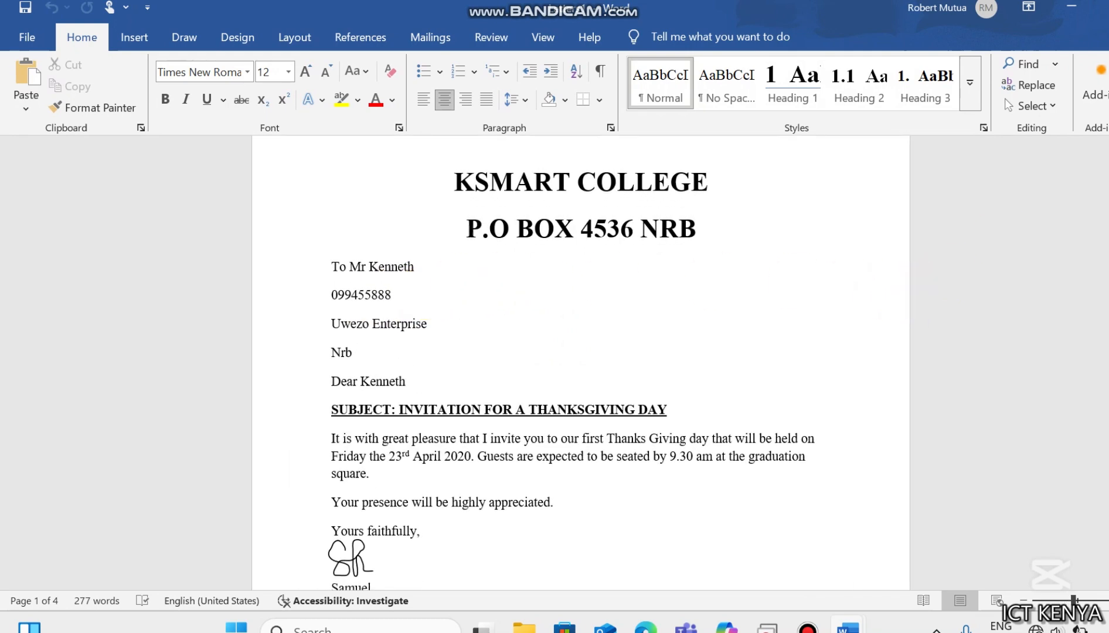
mouse_move(1108, 181)
mouse_down()
mouse_move(1108, 565)
mouse_move(1108, 193)
mouse_up()
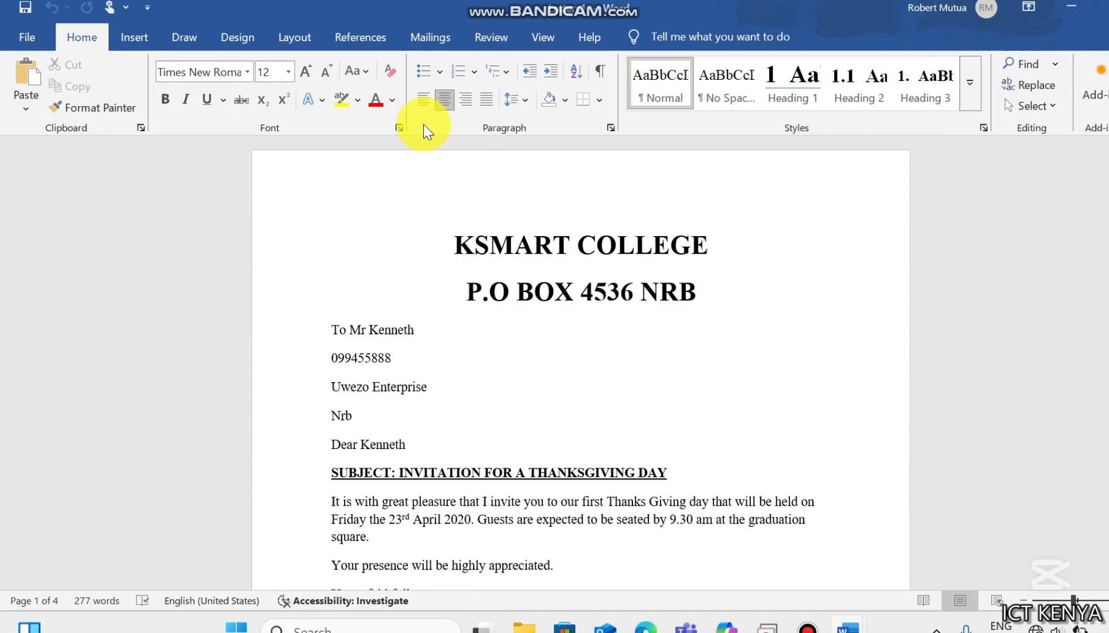
click(659, 627)
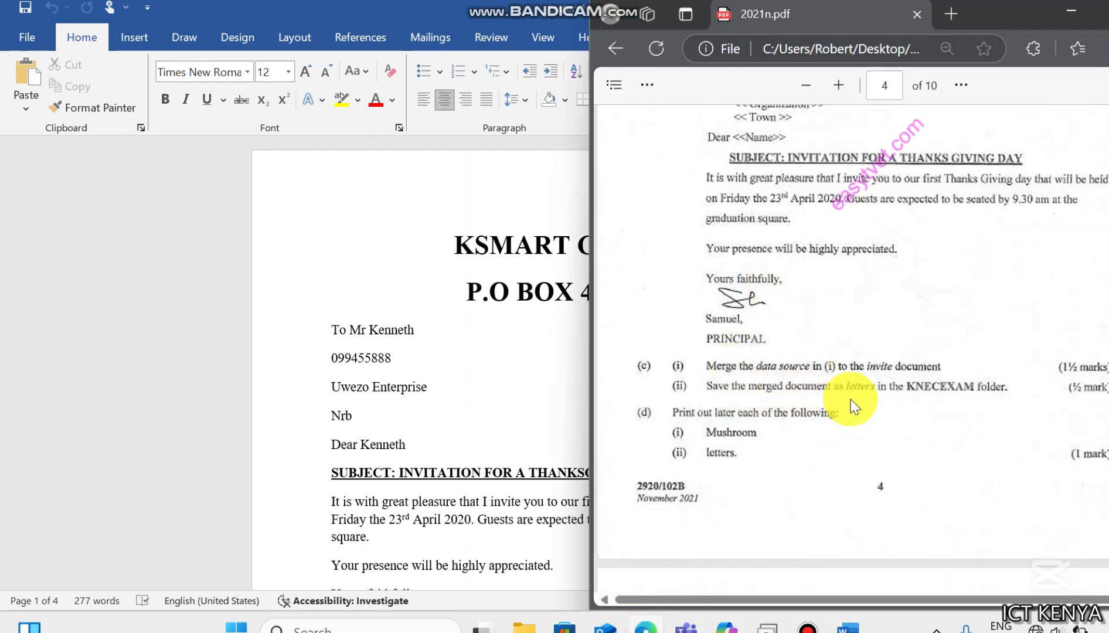
click(409, 314)
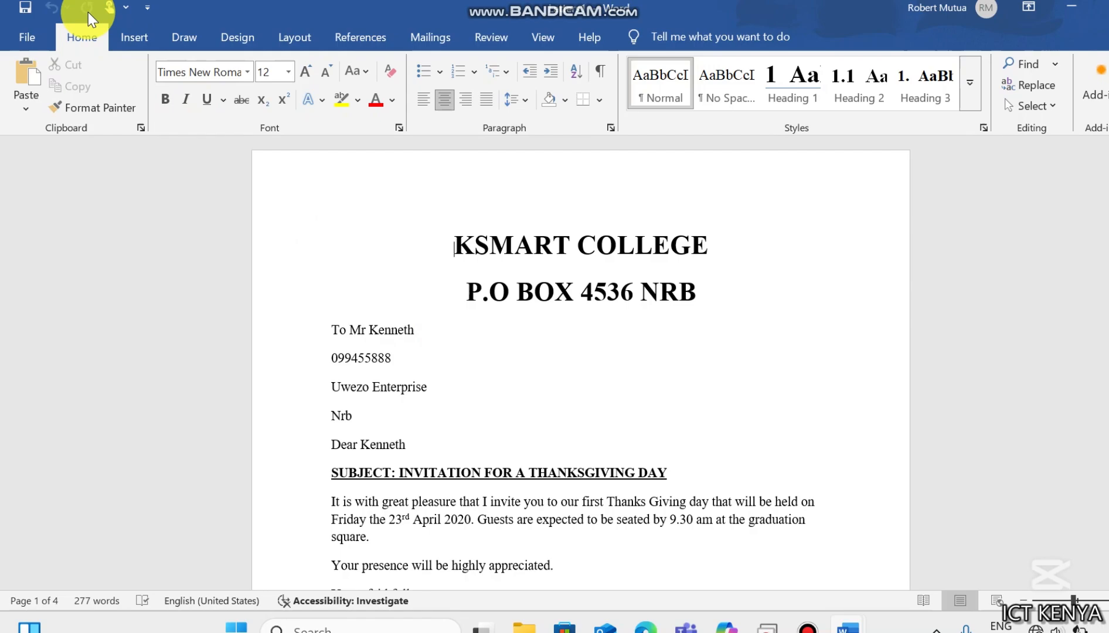
click(32, 37)
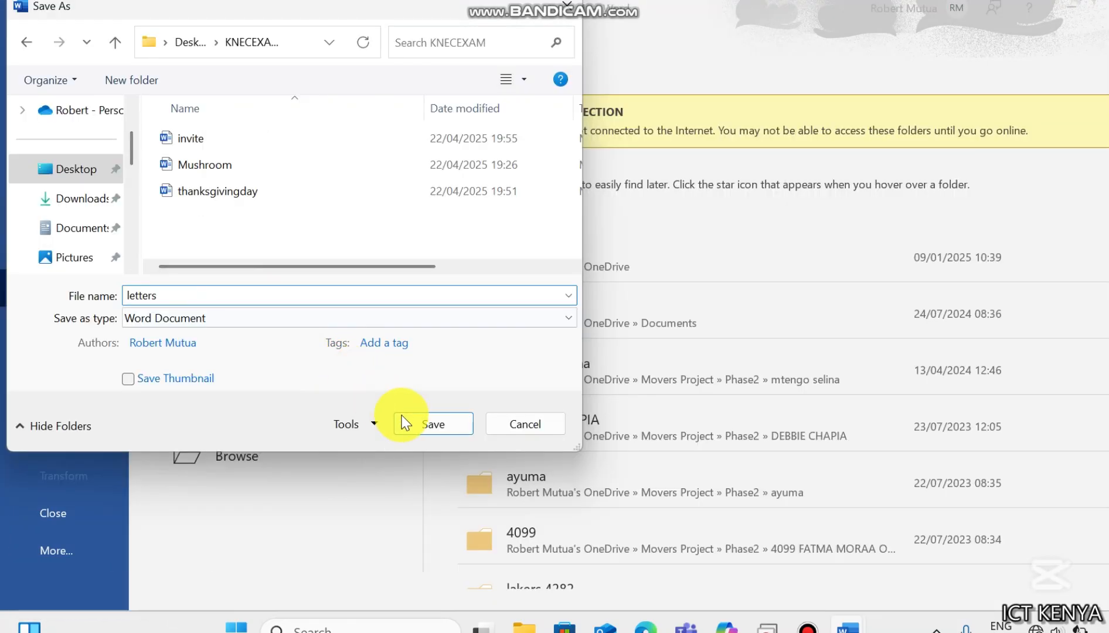
click(408, 424)
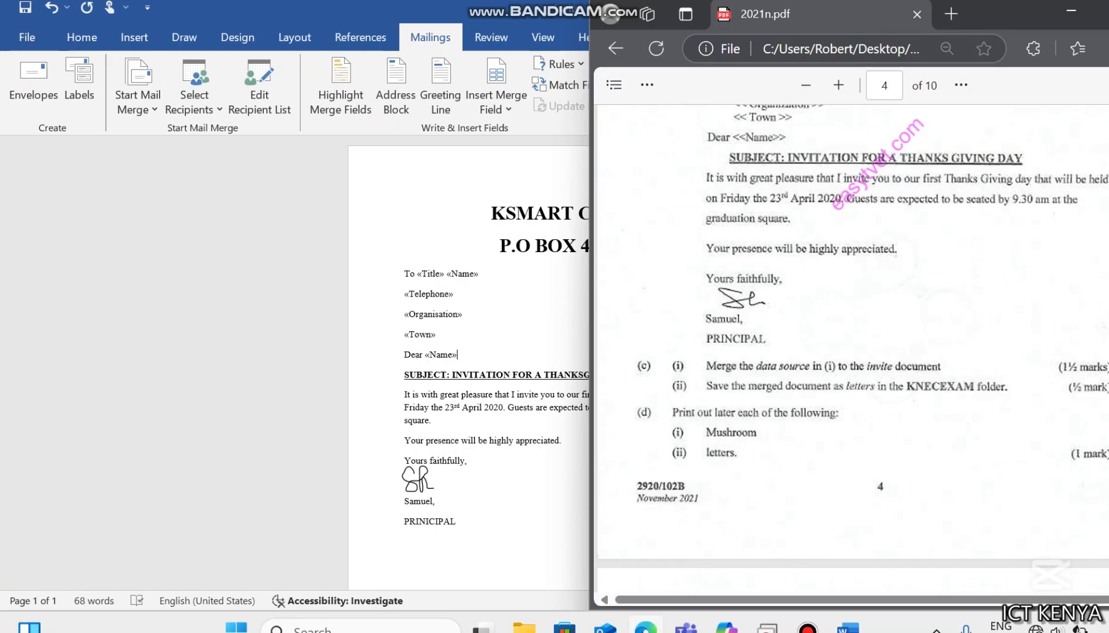
- Close the invite document without saving its changes
click(524, 273)
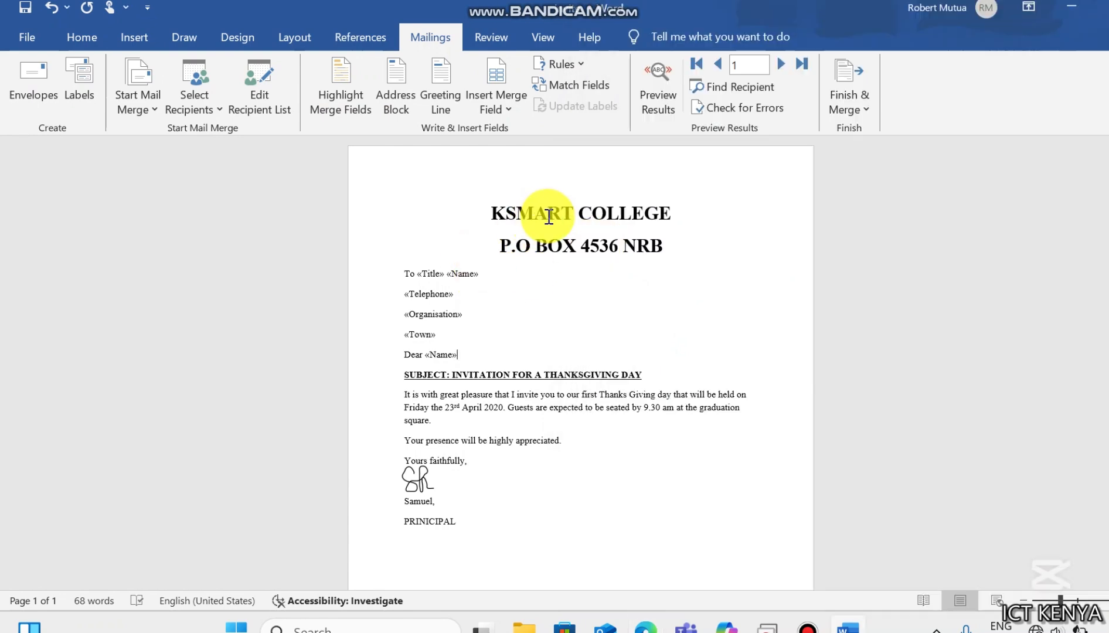
click(1106, 6)
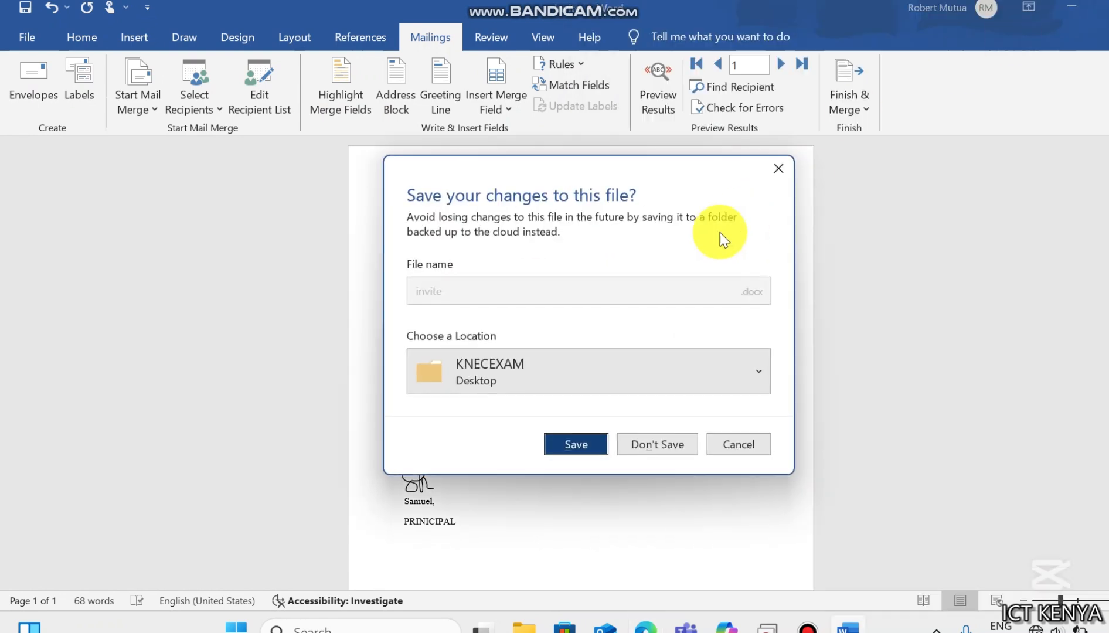
click(639, 446)
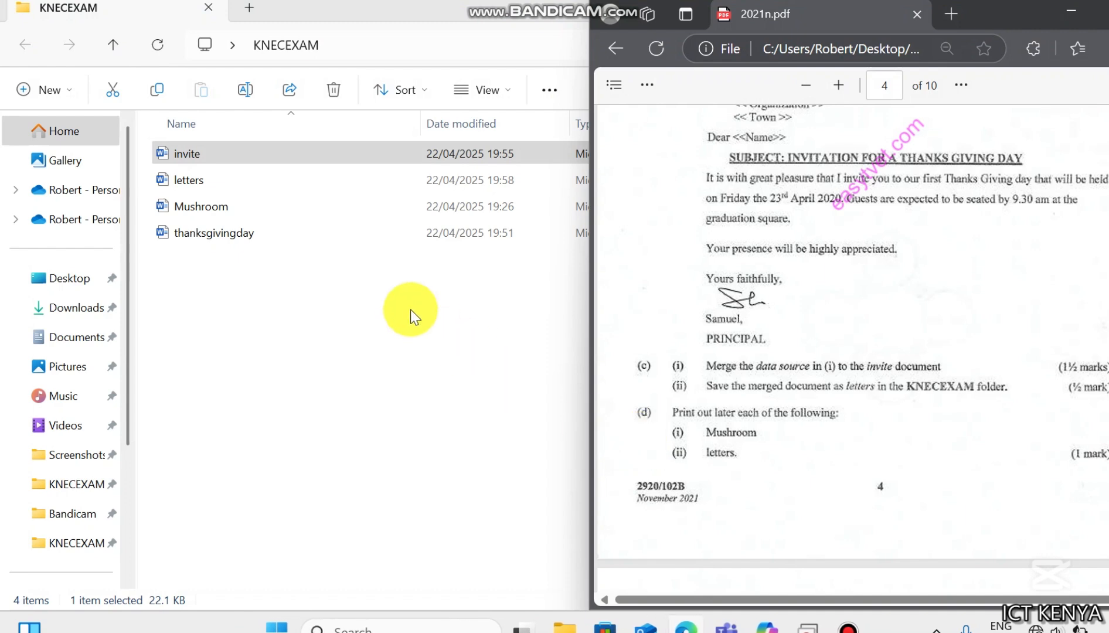
- Open the invite and letters files from the KNECEXAM folder to check them, closing each again
click(241, 257)
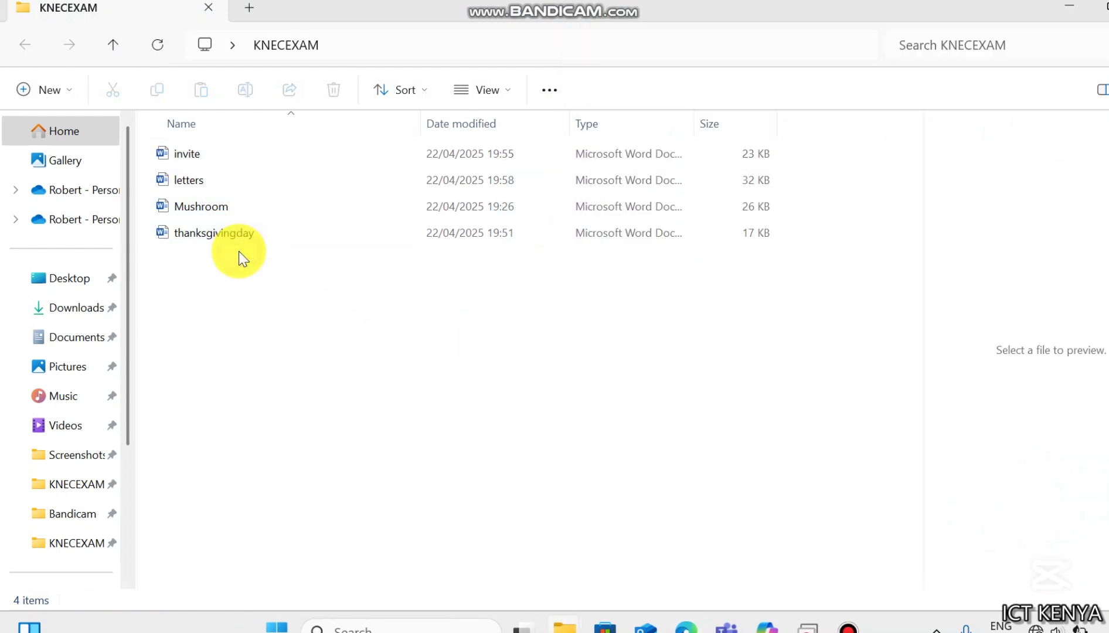
double_click(226, 153)
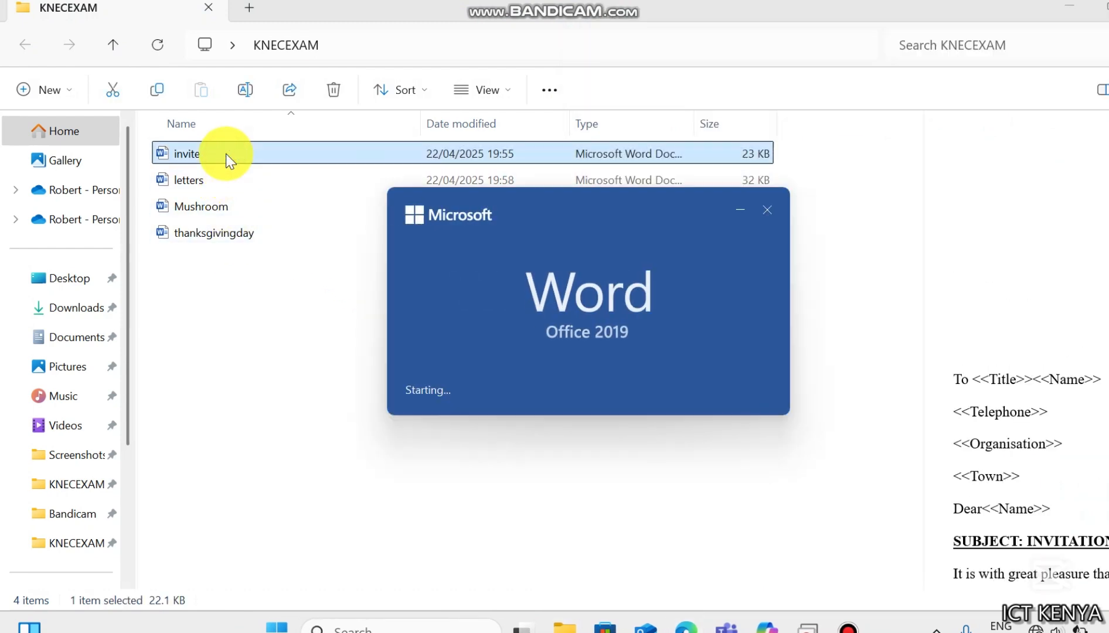
key(alt+F4)
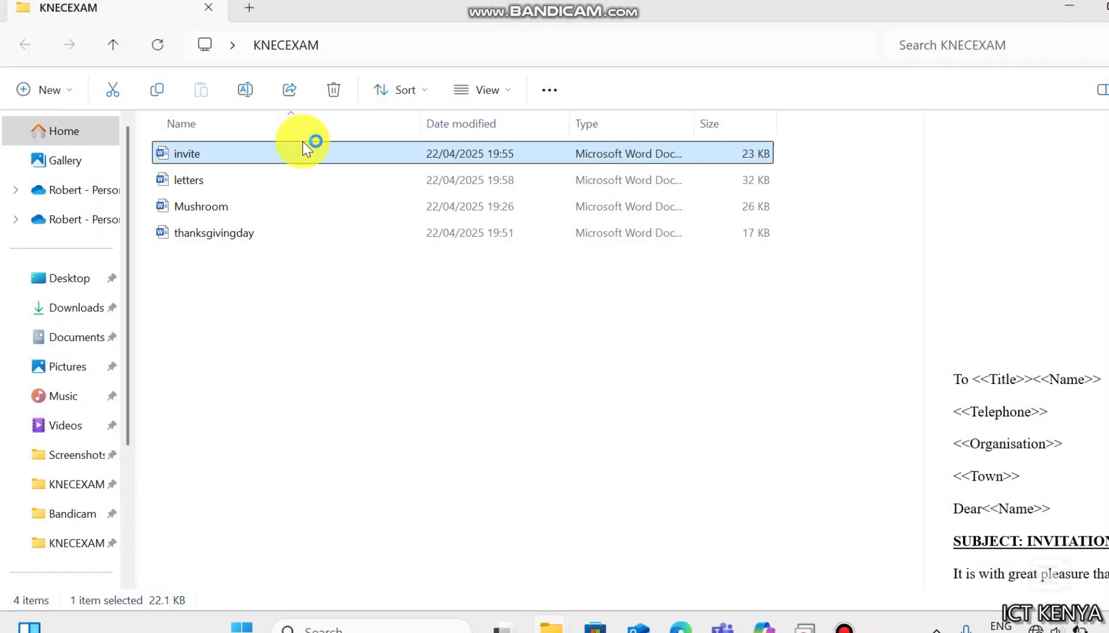
click(252, 183)
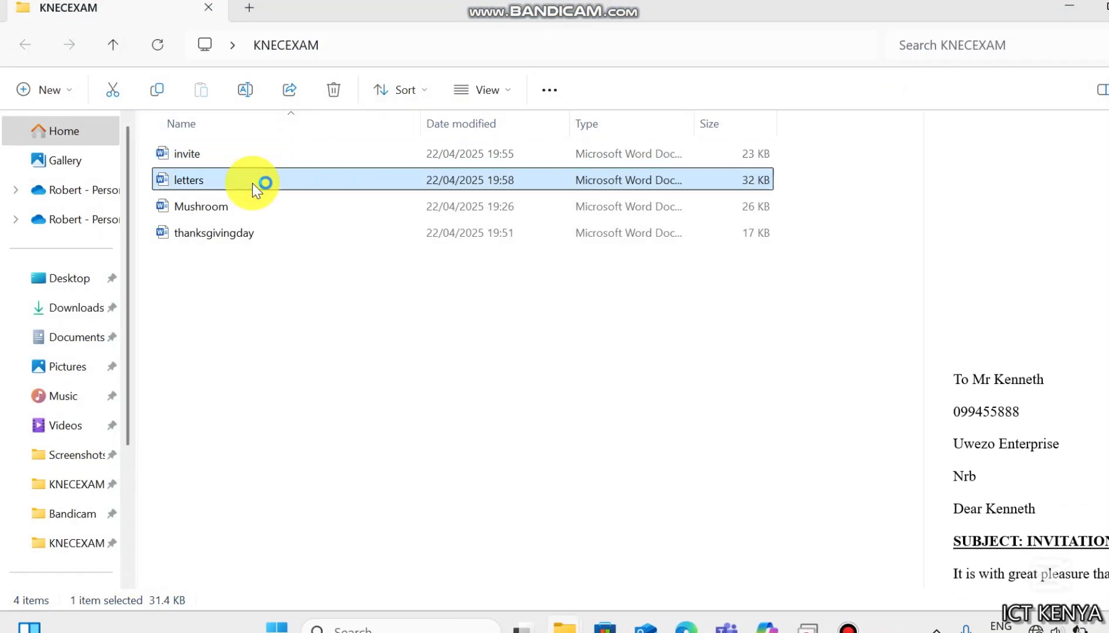
double_click(252, 183)
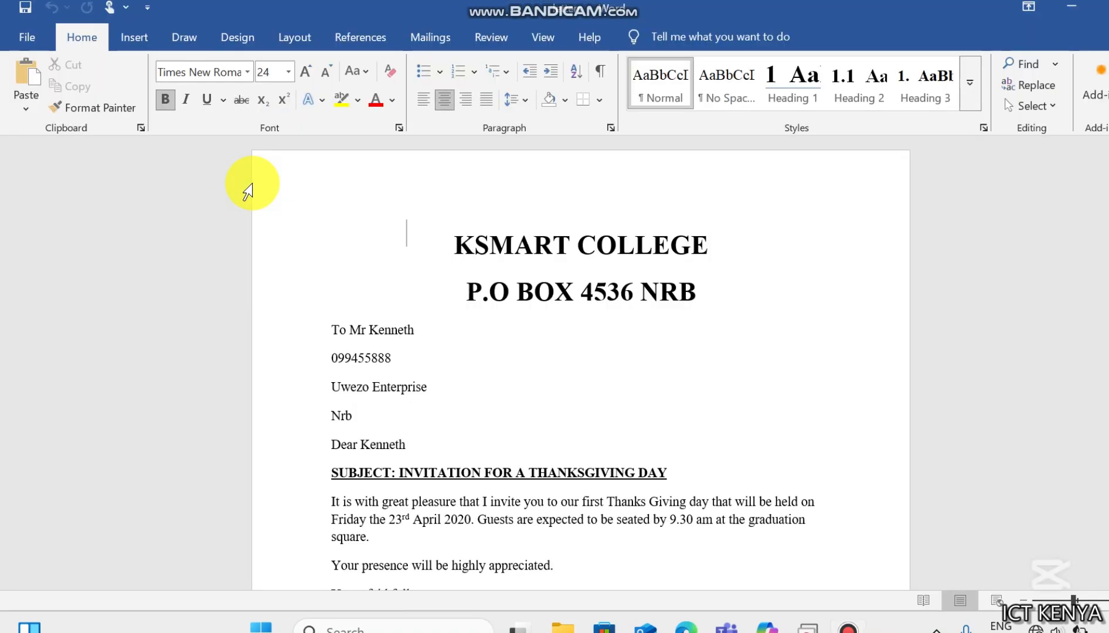
key(alt+F4)
mouse_move(686, 624)
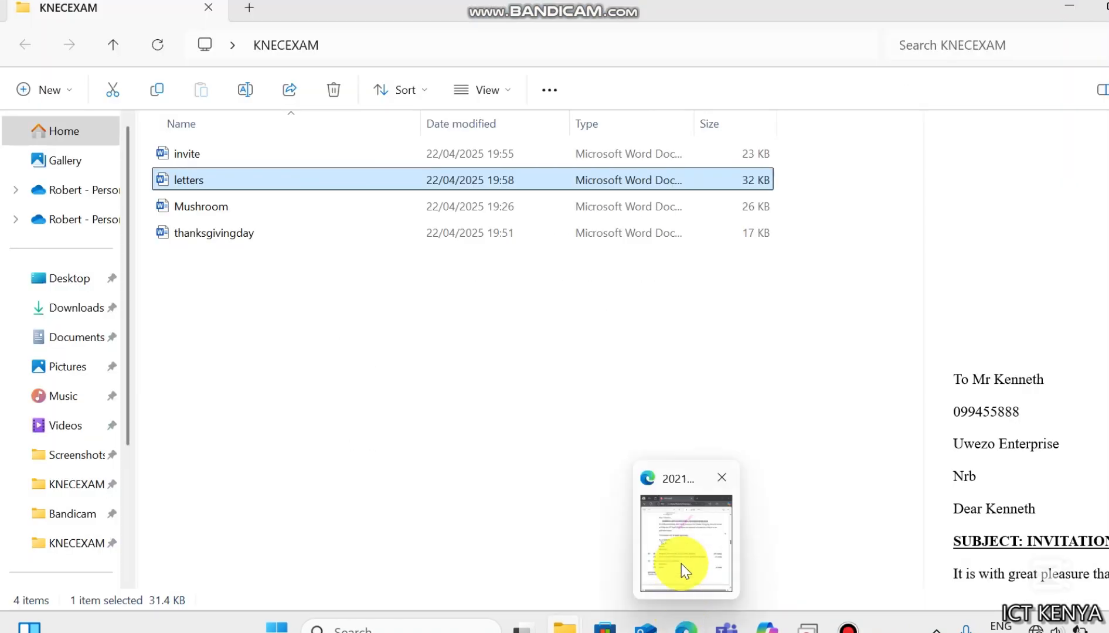
- Close the KNECEXAM folder window and bring the exam paper PDF to full screen
click(681, 563)
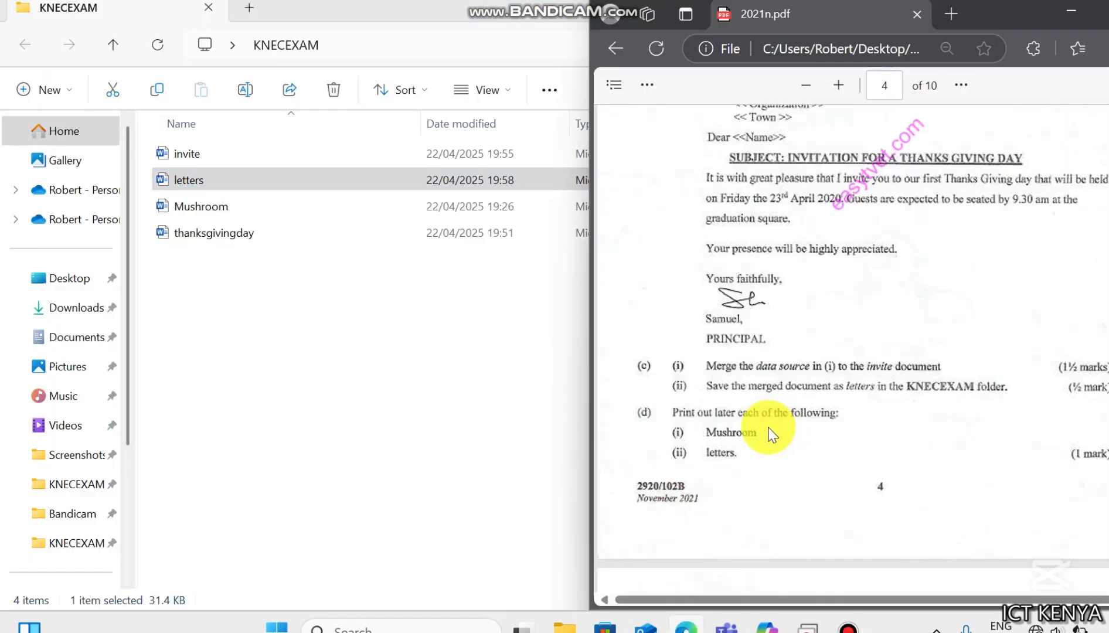
click(318, 335)
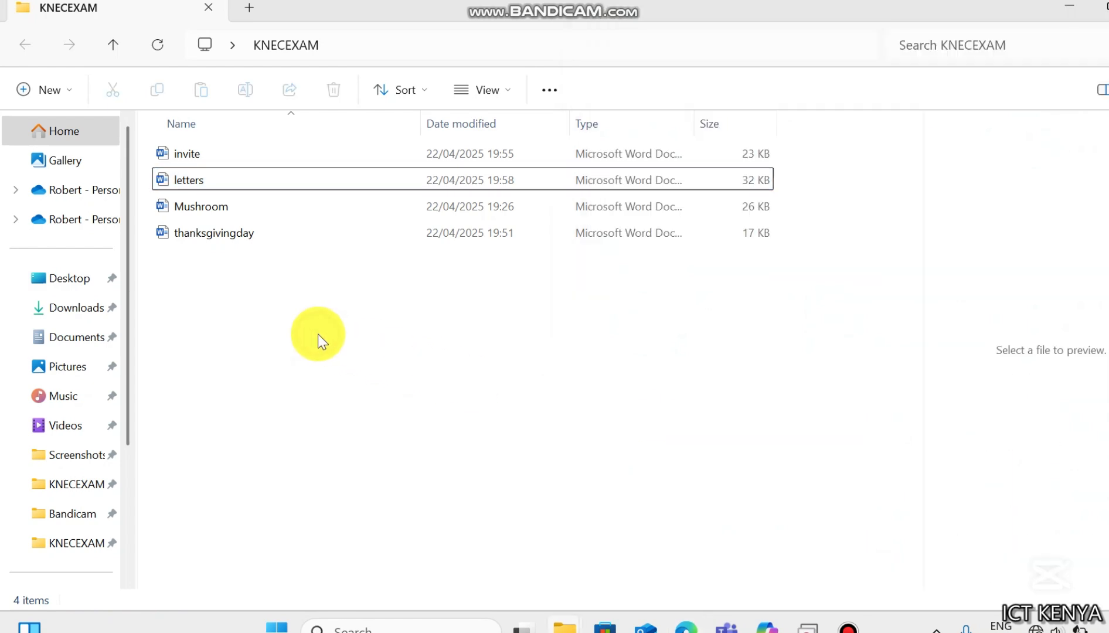
key(alt+F4)
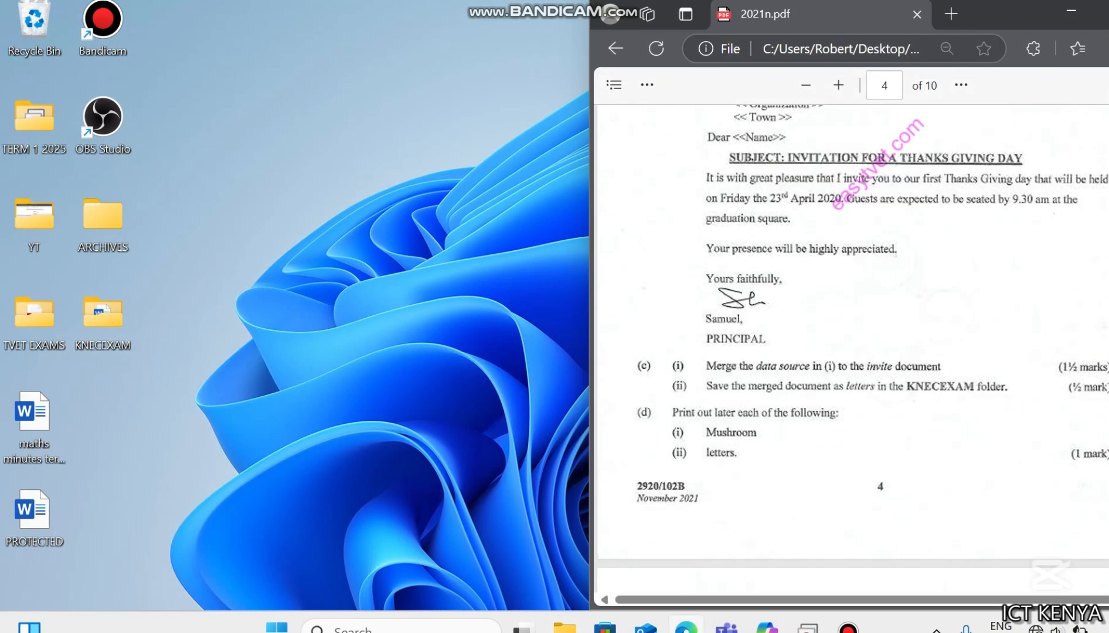
click(1104, 12)
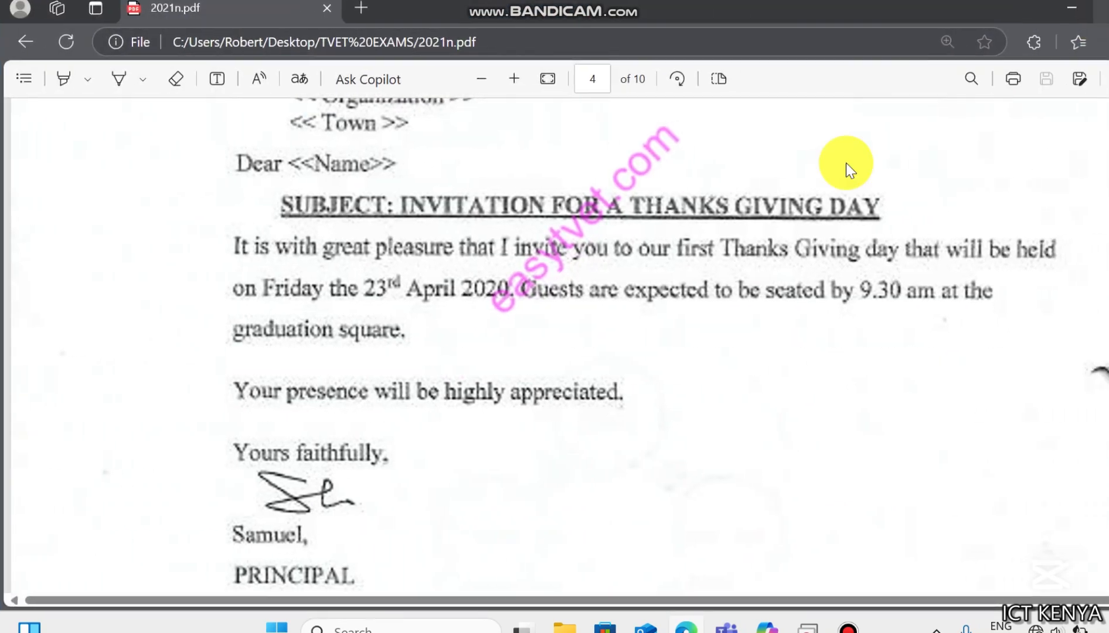
- Scroll through the exam paper to reread the mail merge question and its data source table
key(Down)
key(Down)
key(Down)
key(Down)
key(Down)
key(Down)
key(Down)
key(Down)
key(Down)
key(Down)
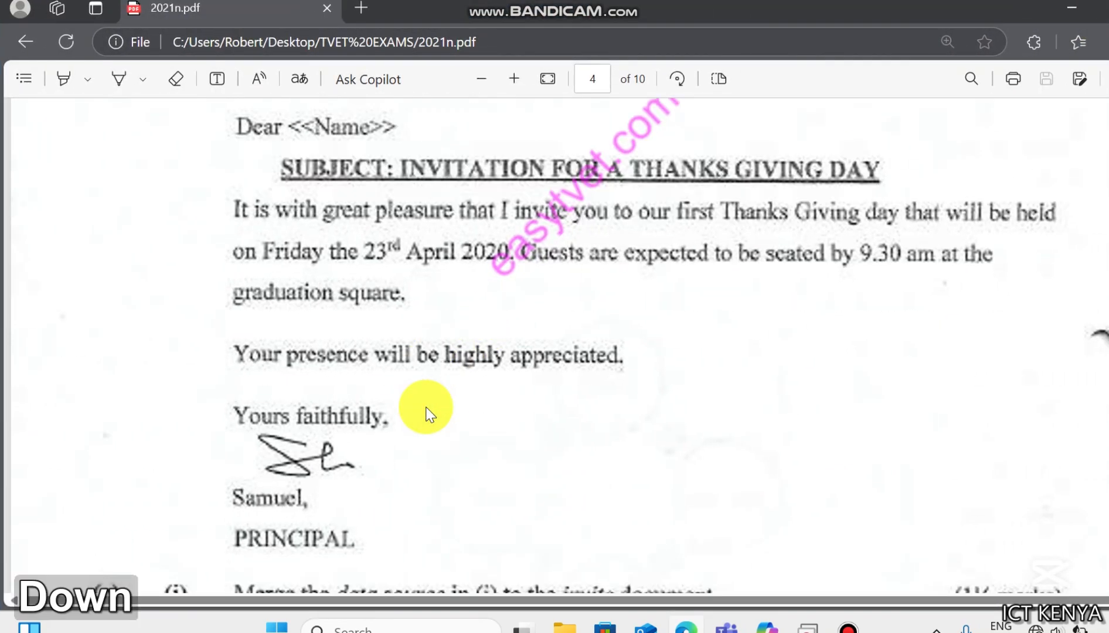
key(Down)
key(Down)
key(Down)
key(Down)
key(Down)
key(Down)
key(Down)
key(Down)
key(Down)
key(Down)
key(Down)
key(Down)
key(Down)
key(Down)
key(Down)
key(Down)
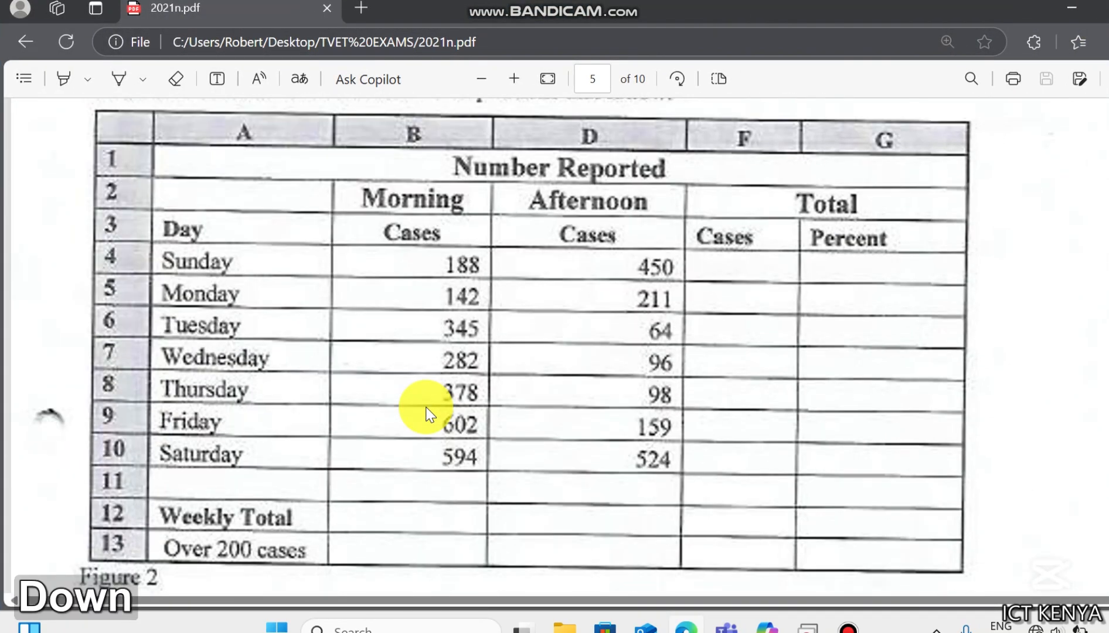
key(Up)
key(Up)
key(Up)
key(Up)
key(Up)
key(Up)
key(Up)
key(Up)
key(Up)
key(Up)
key(Up)
key(Up)
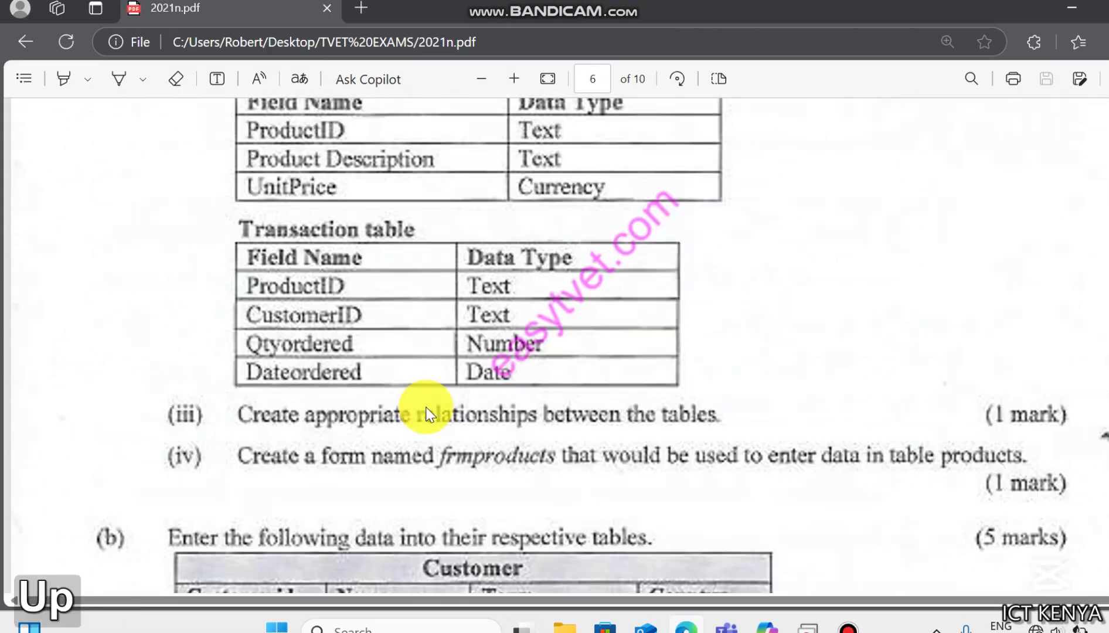
scroll(431, 415, up, 20)
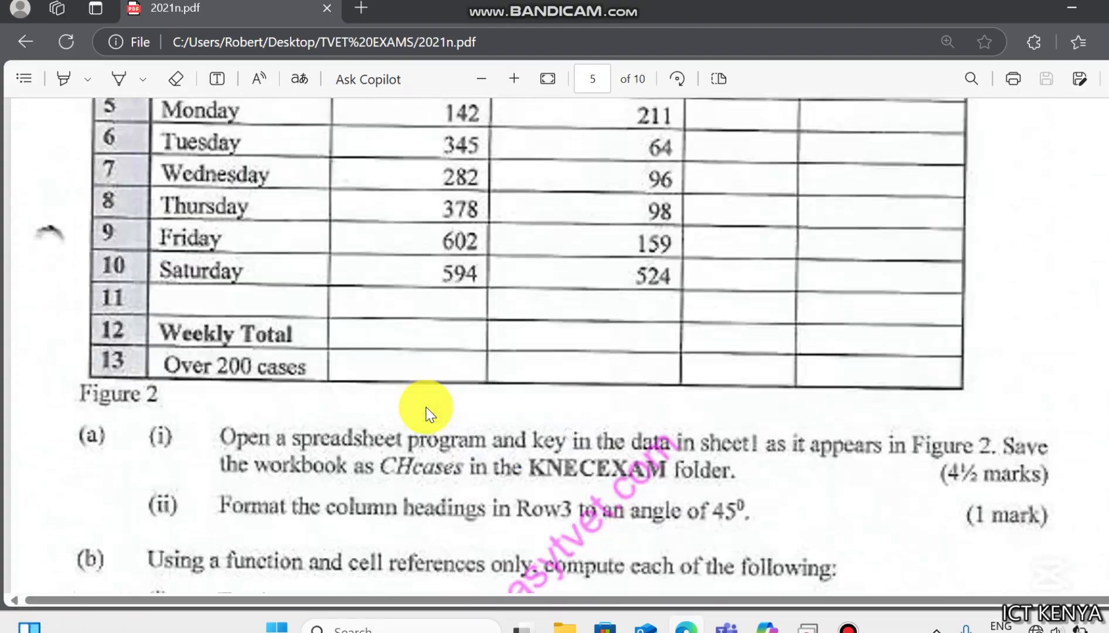
key(Up)
key(Up)
key(Up)
key(Up)
key(Up)
key(Up)
key(Up)
key(Up)
key(Up)
key(Up)
key(Up)
key(Up)
key(Up)
key(Up)
key(Up)
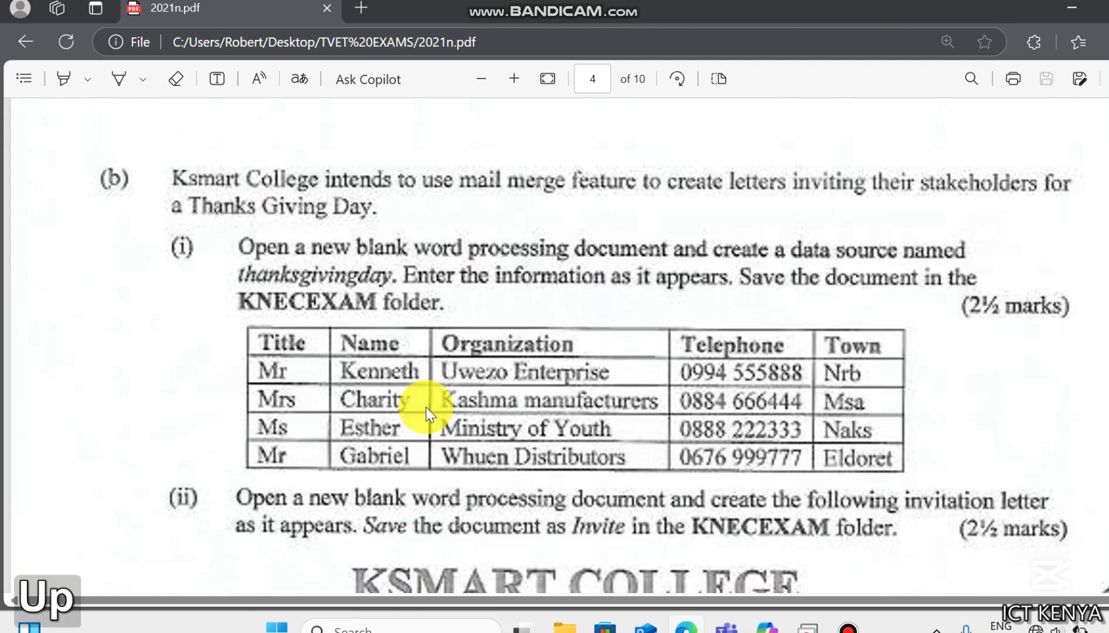